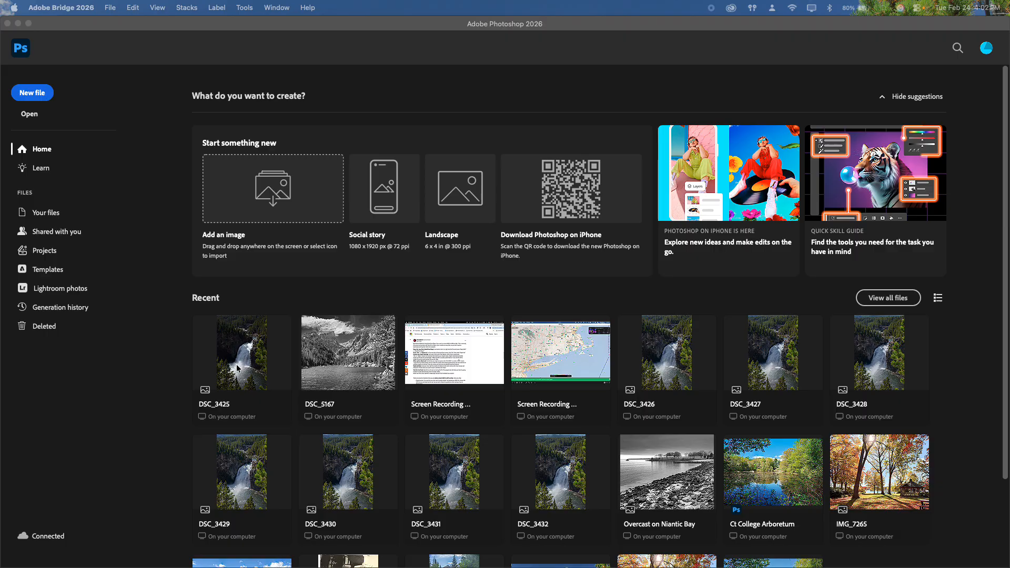
- Open DSC_3425 from Recent files and duplicate its Background into Layer 1
left_click(236, 364)
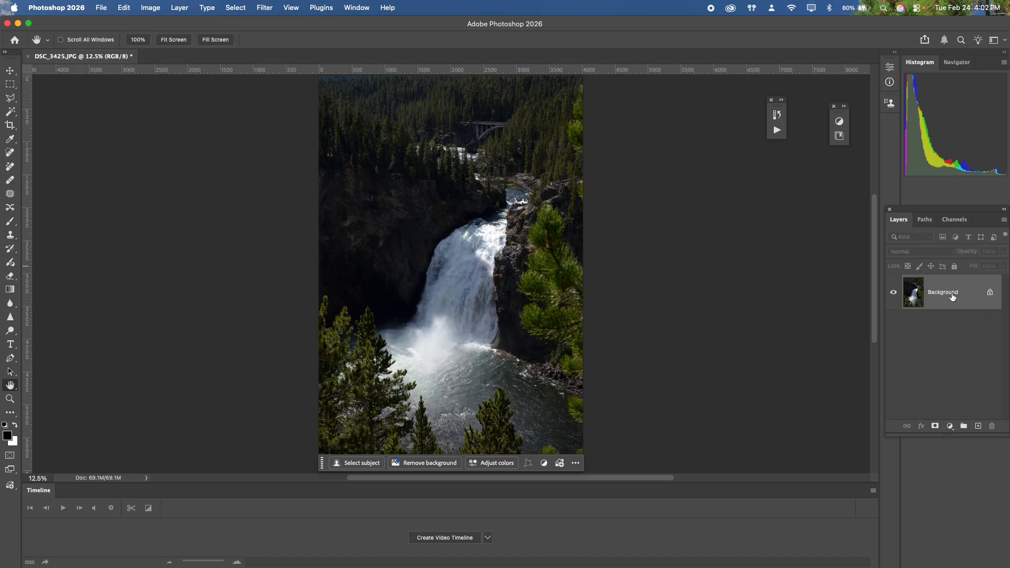
key("super+j")
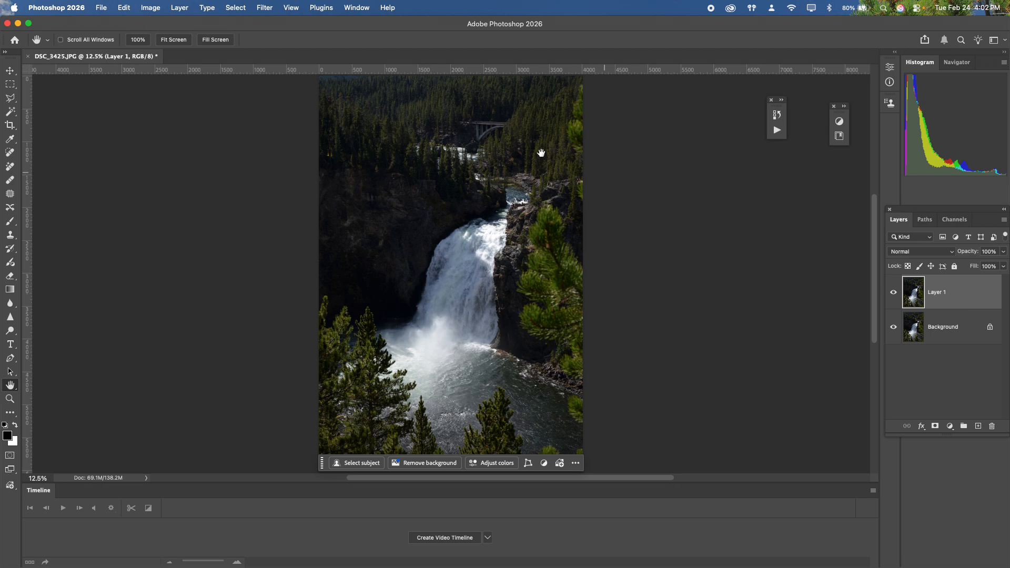
left_click(264, 8)
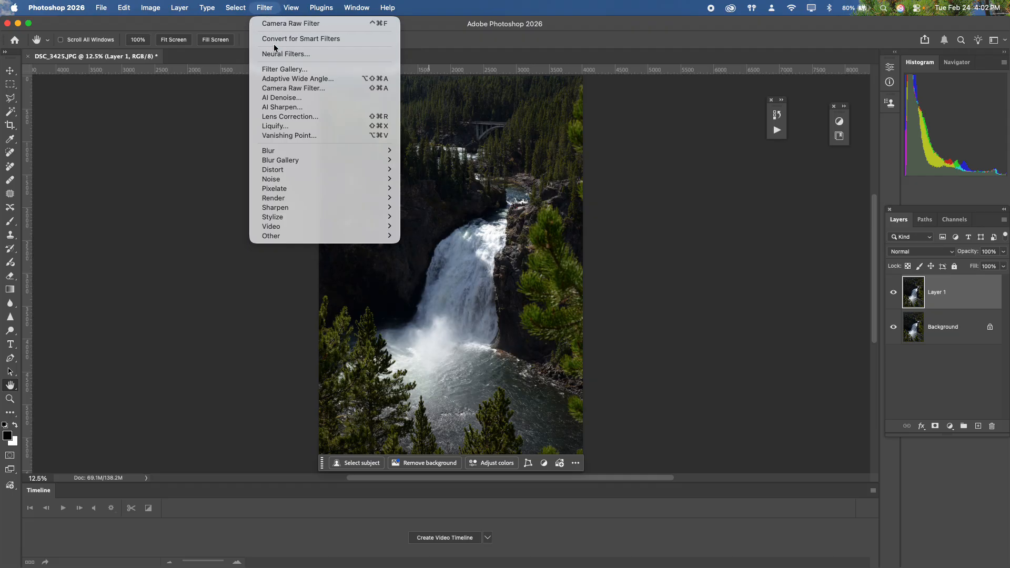
- Apply the Camera Raw Filter to the duplicated waterfall layer
left_click(293, 90)
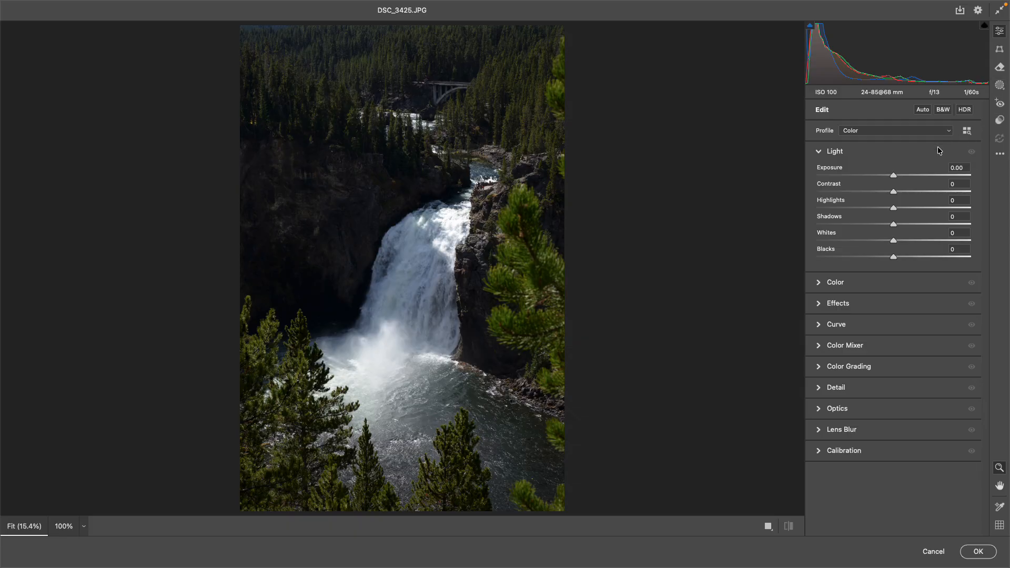
- Set Light to Exposure +0.80, Highlights -100, Shadows +100, Whites +47, Blacks -43
left_click(894, 207)
left_click_drag(894, 221, 977, 232)
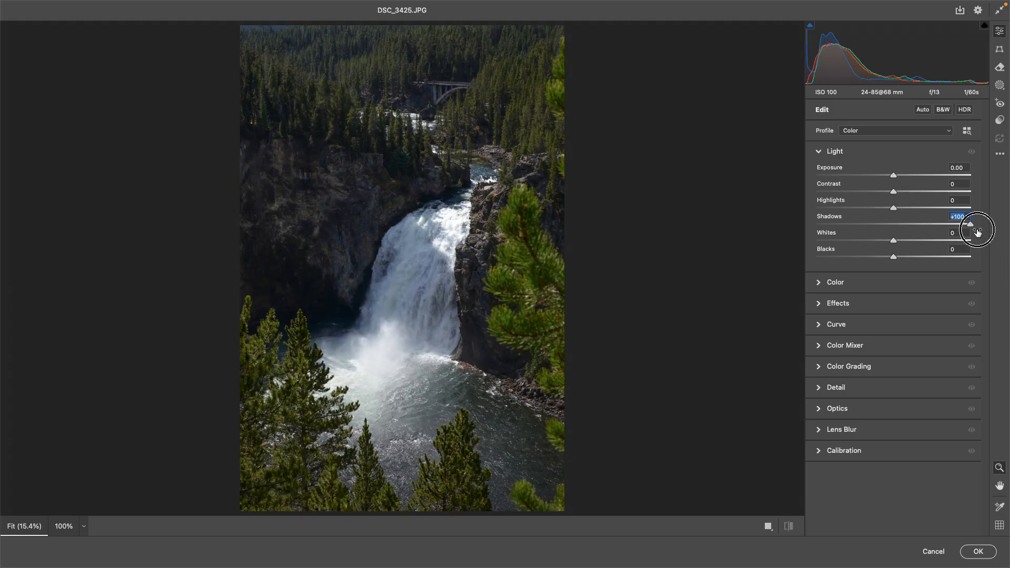
left_click_drag(893, 208, 814, 211)
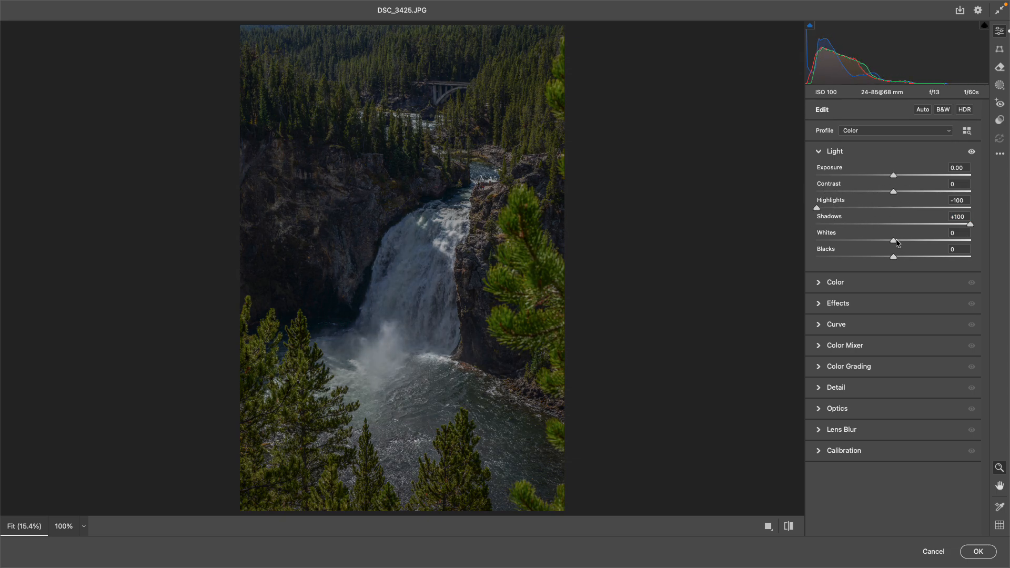
left_click_drag(897, 242, 860, 256)
key("alt")
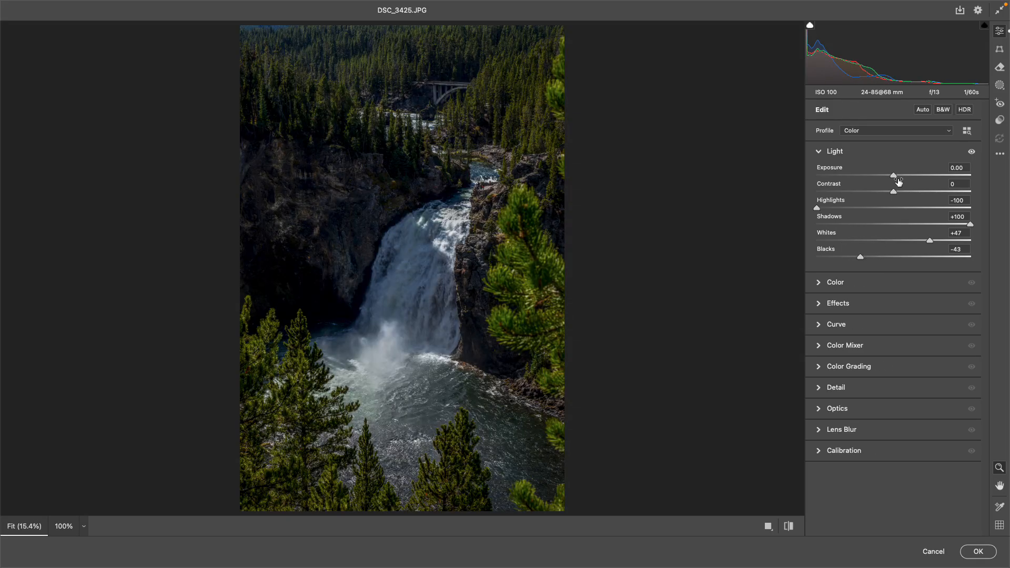
left_click_drag(894, 177, 906, 178)
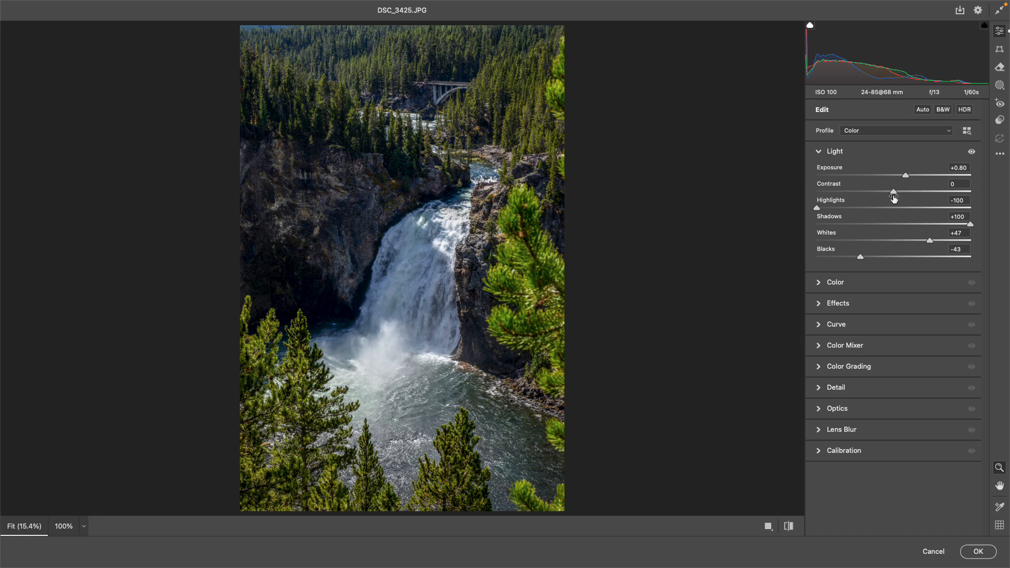
mouse_move(894, 198)
mouse_move(1004, 92)
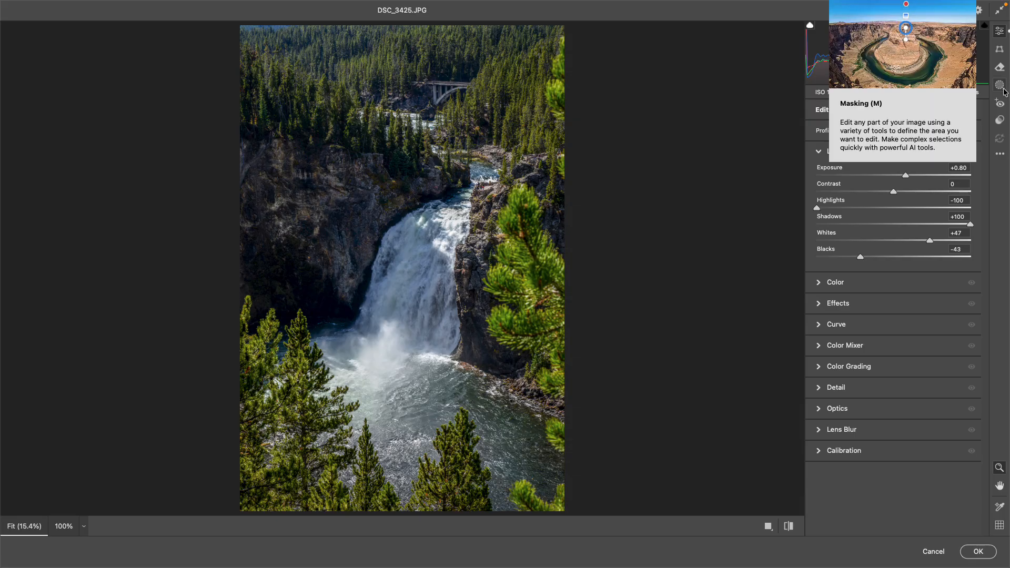
- Create a Brush mask, Mask 1, painted over the waterfall and upper canyon
left_click(1004, 91)
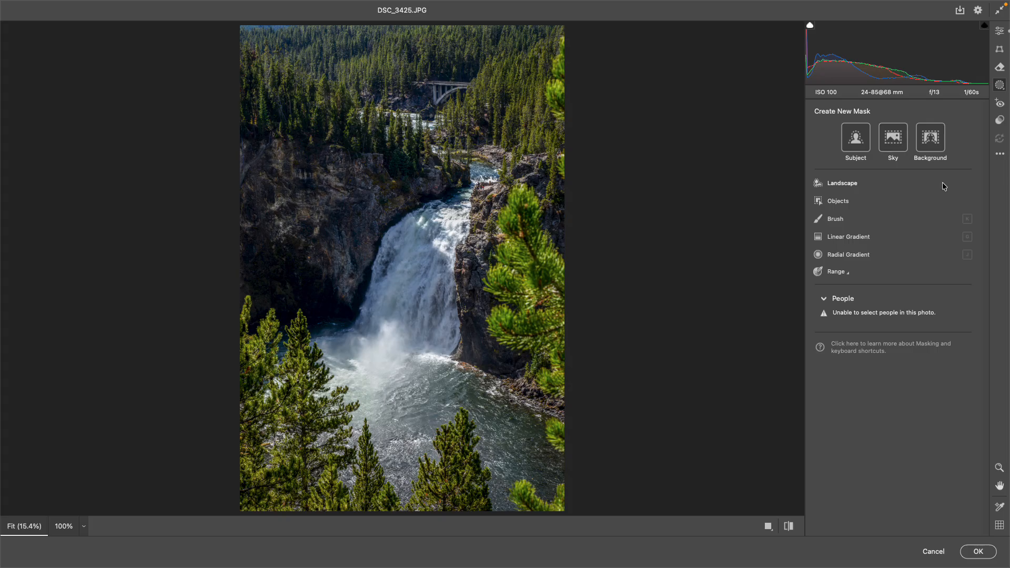
mouse_move(942, 184)
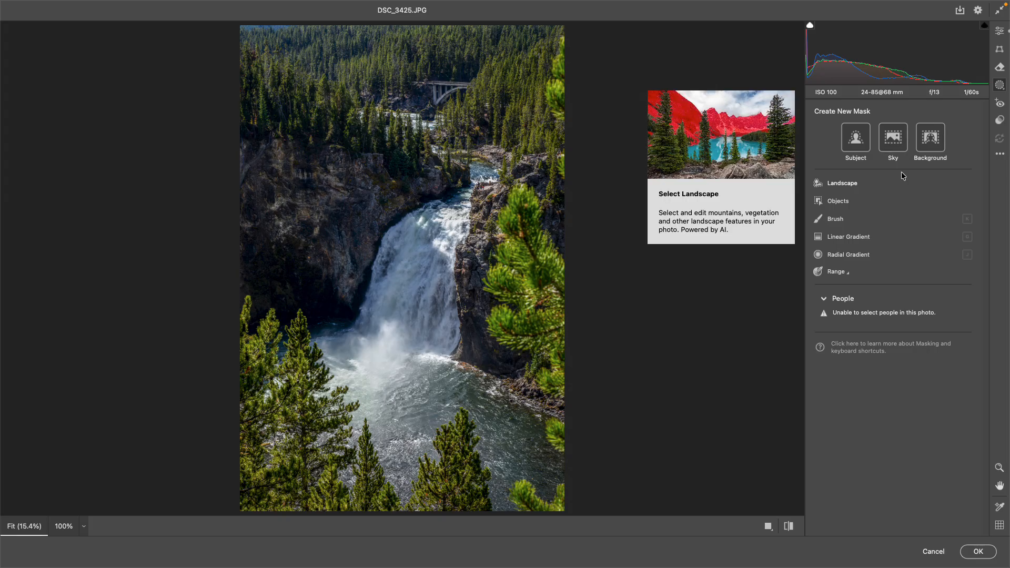
left_click(835, 219)
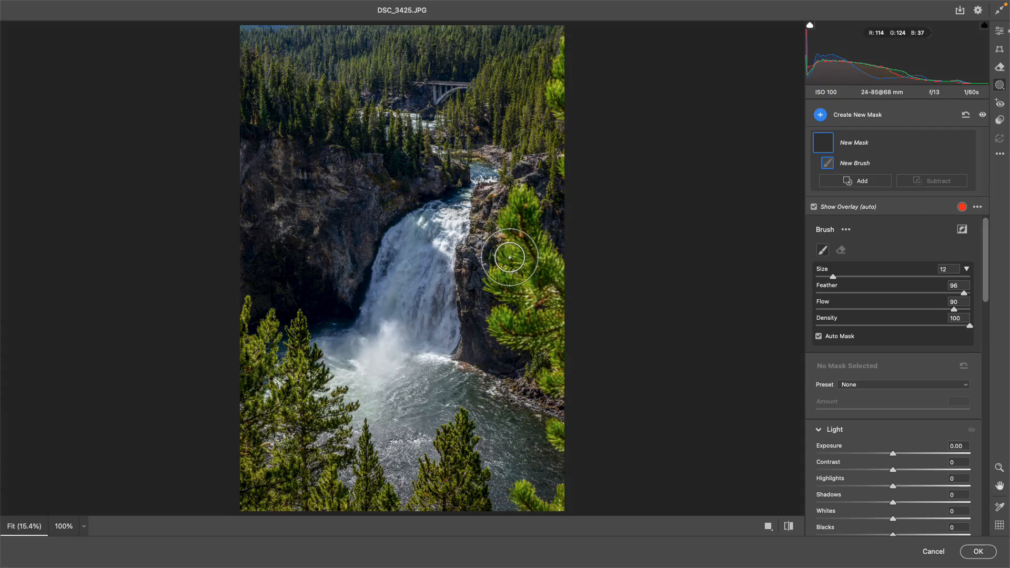
mouse_move(457, 200)
left_mouse_down()
mouse_move(398, 276)
mouse_move(444, 242)
mouse_move(404, 297)
mouse_move(446, 294)
mouse_move(359, 378)
mouse_move(332, 347)
mouse_move(382, 326)
mouse_move(468, 178)
mouse_move(410, 119)
mouse_move(364, 104)
mouse_move(440, 147)
mouse_move(455, 176)
mouse_move(486, 167)
mouse_move(489, 195)
mouse_move(440, 283)
mouse_move(397, 329)
mouse_move(436, 360)
mouse_move(413, 361)
mouse_move(452, 350)
mouse_move(452, 297)
mouse_move(417, 226)
left_mouse_up()
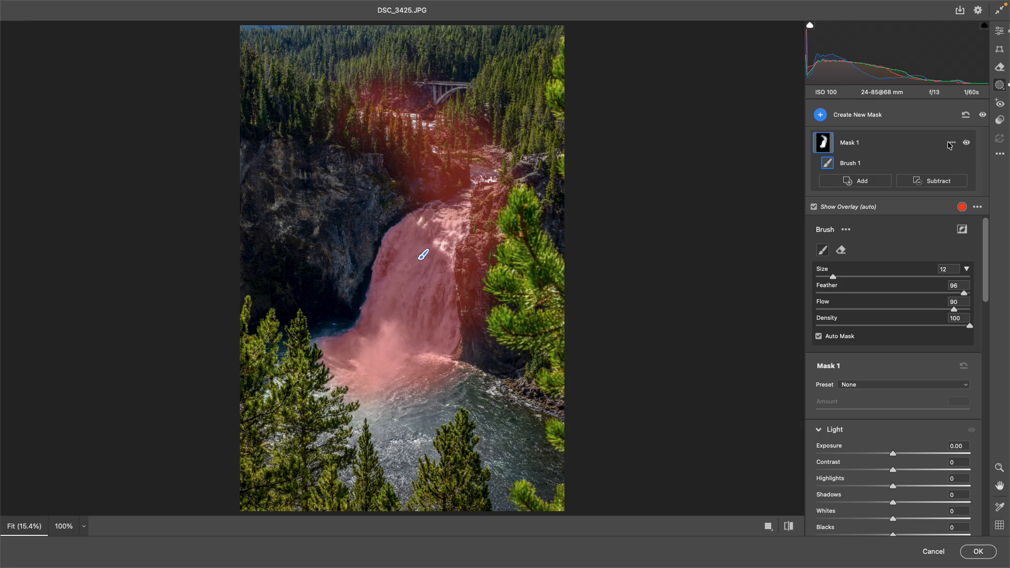
left_click(953, 143)
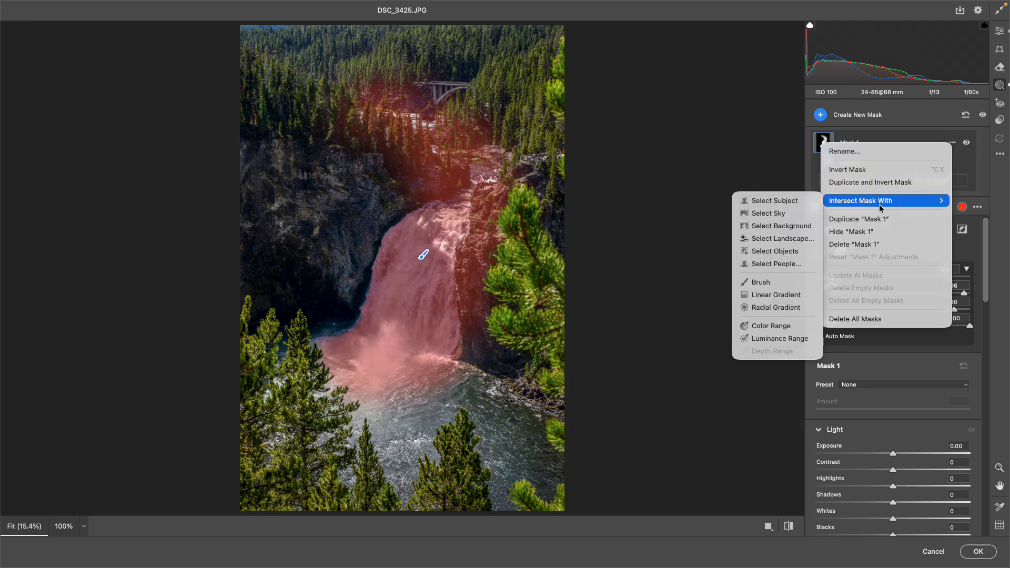
- Intersect Mask 1 with a waterfall-sampled Luminance Range; set Exposure +0.20, Contrast -13
left_click(769, 339)
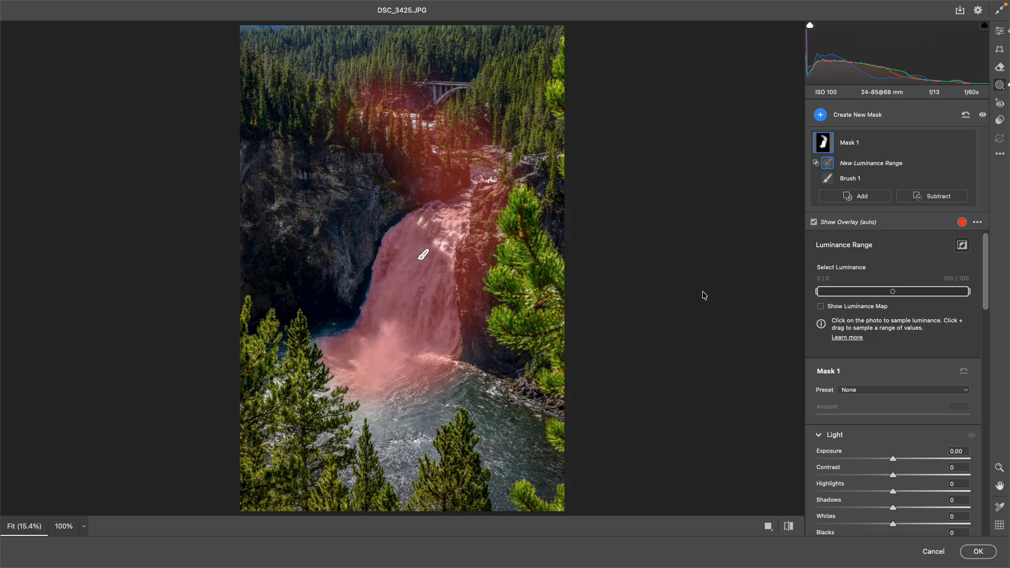
left_click(410, 299)
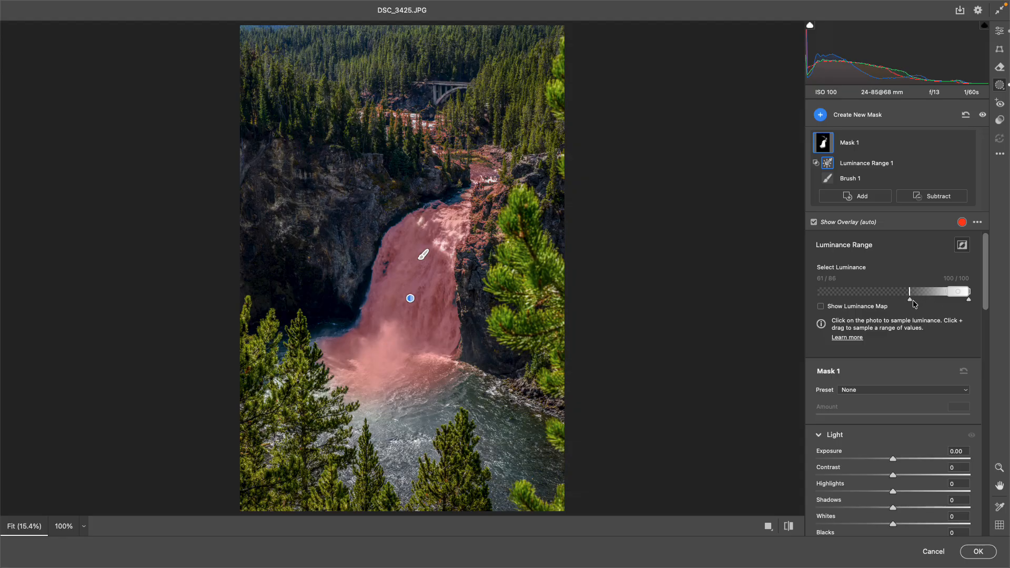
left_click_drag(913, 303, 850, 300)
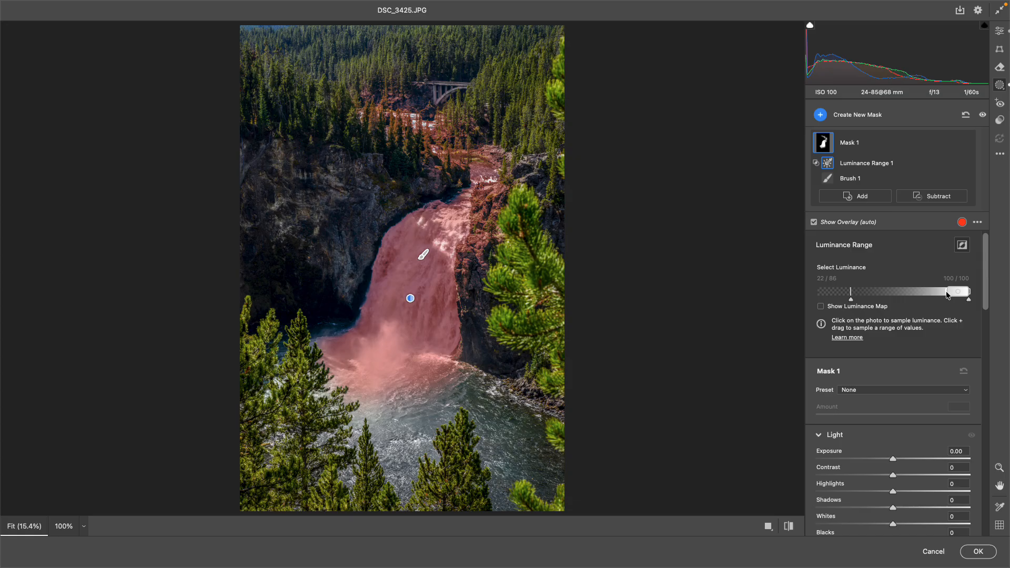
mouse_move(947, 294)
left_mouse_down()
mouse_move(837, 286)
mouse_move(932, 290)
left_mouse_up()
mouse_move(836, 298)
left_mouse_down()
mouse_move(891, 299)
mouse_move(873, 301)
left_mouse_up()
mouse_move(948, 292)
left_mouse_down()
mouse_move(940, 294)
mouse_move(951, 294)
left_mouse_up()
mouse_move(954, 299)
left_mouse_down()
mouse_move(966, 300)
mouse_move(956, 294)
left_mouse_up()
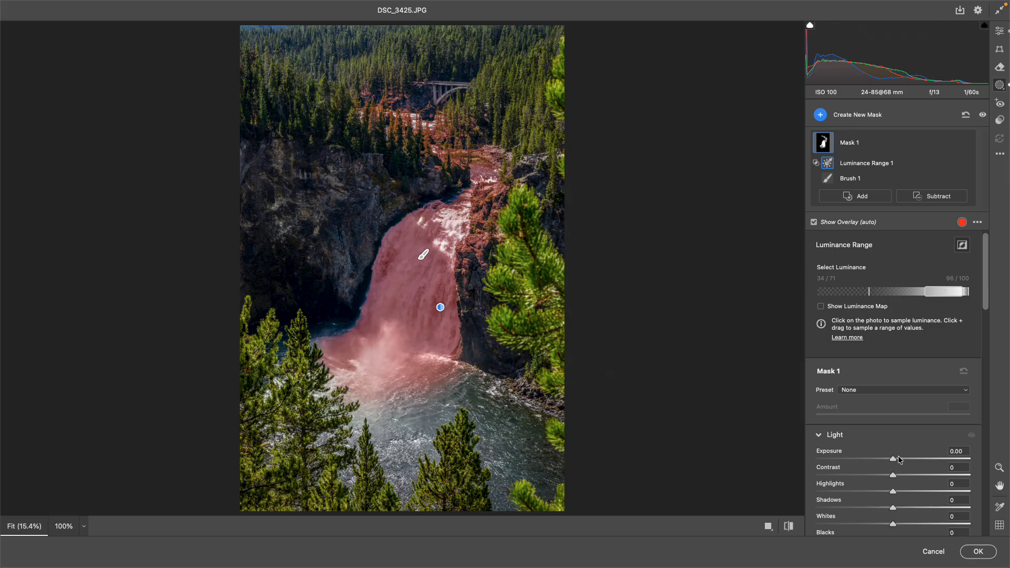
left_click_drag(892, 460, 883, 476)
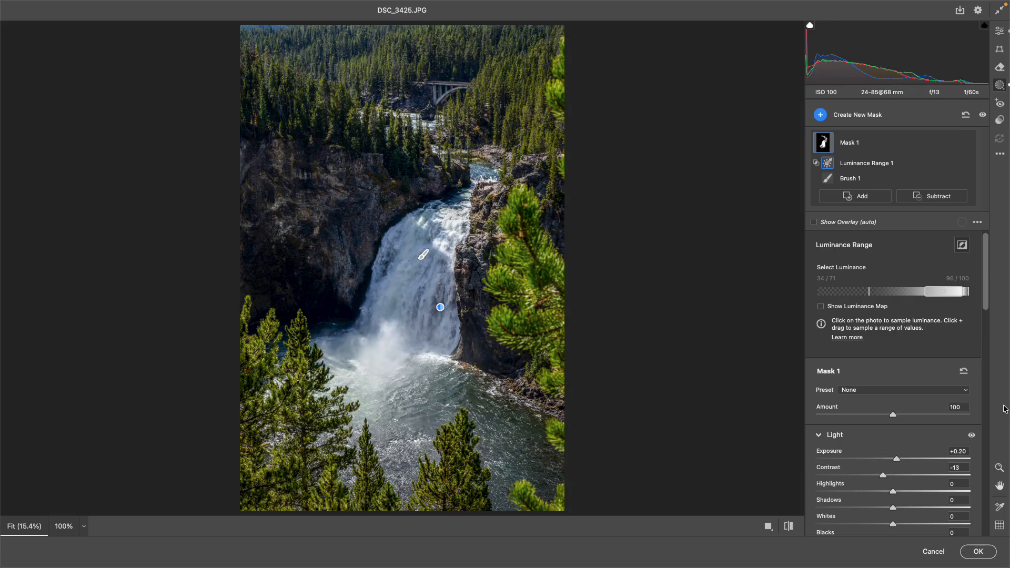
left_click_drag(987, 302, 985, 337)
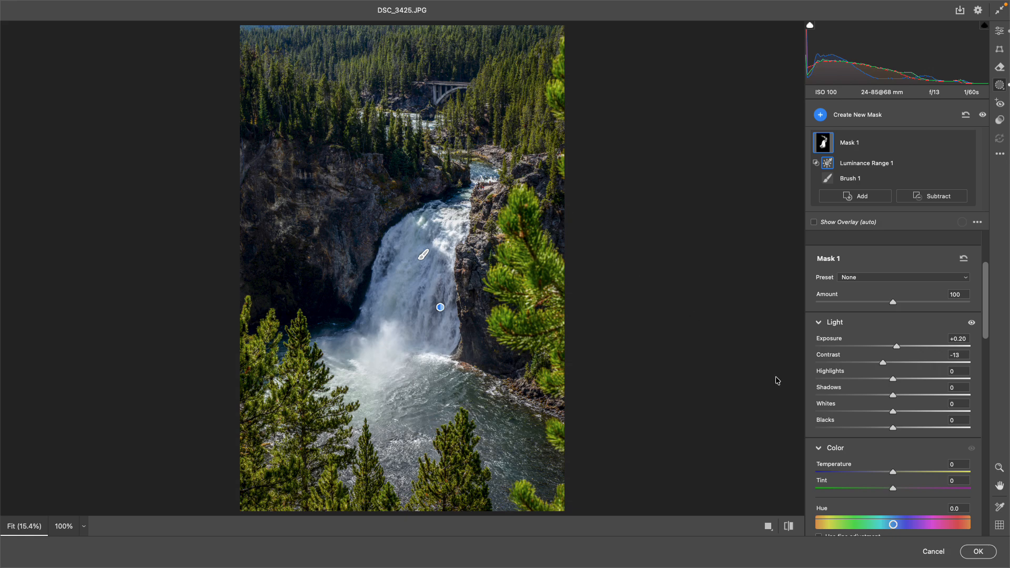
- Add Color Range 1 to Mask 1 by sampling the water, with Show Overlay on
left_click(868, 196)
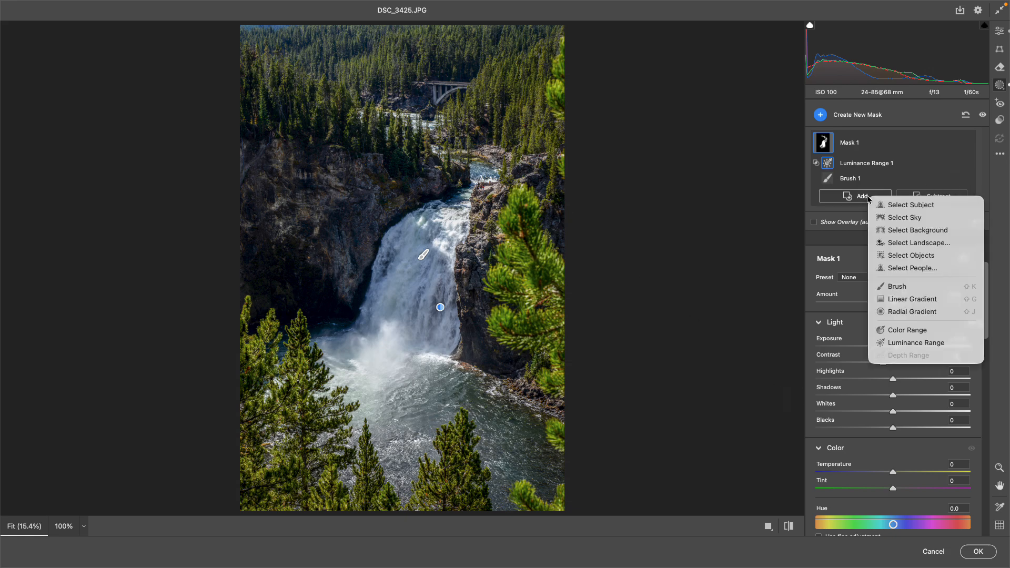
left_click(914, 330)
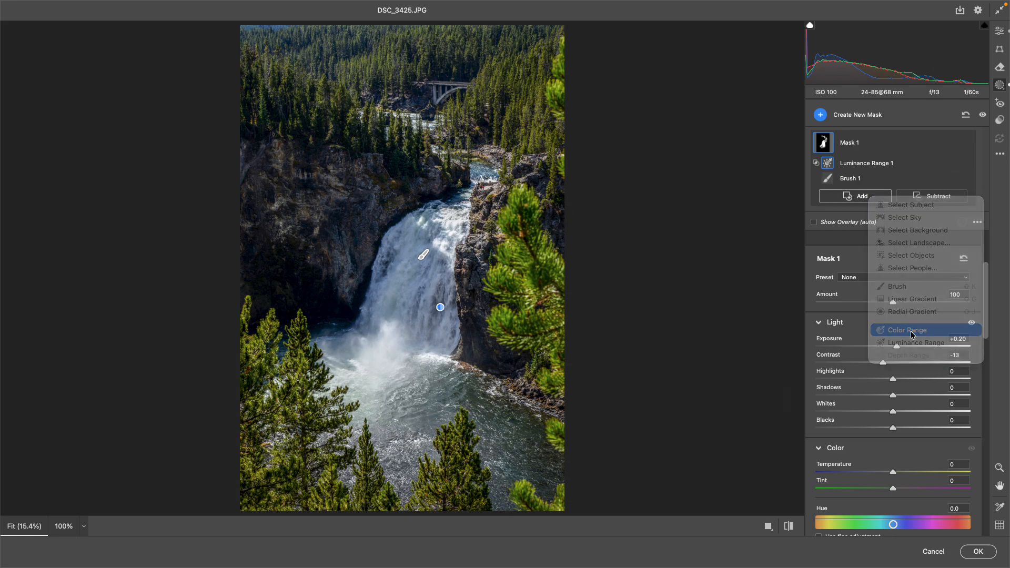
left_click(485, 172)
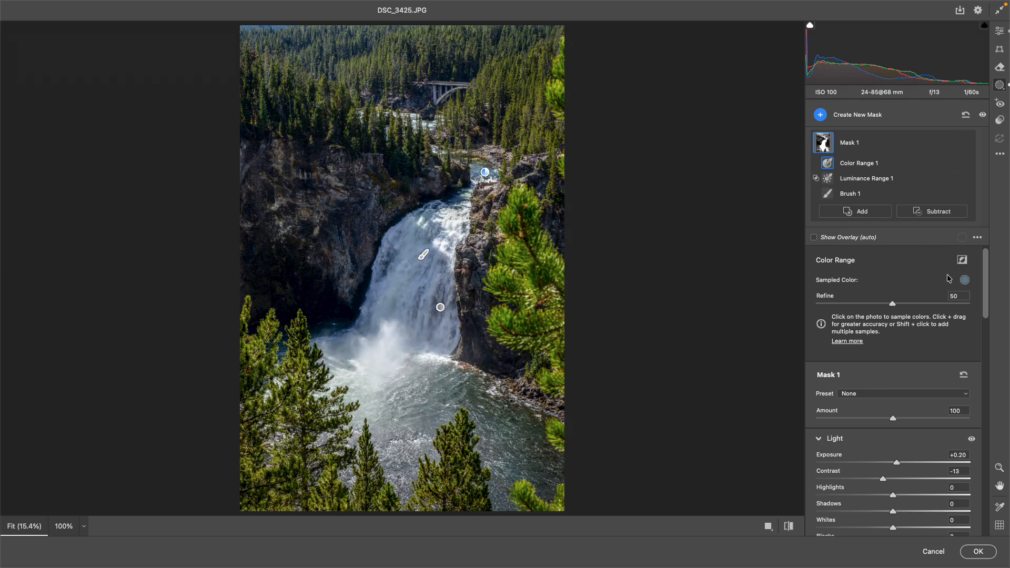
left_click(814, 238)
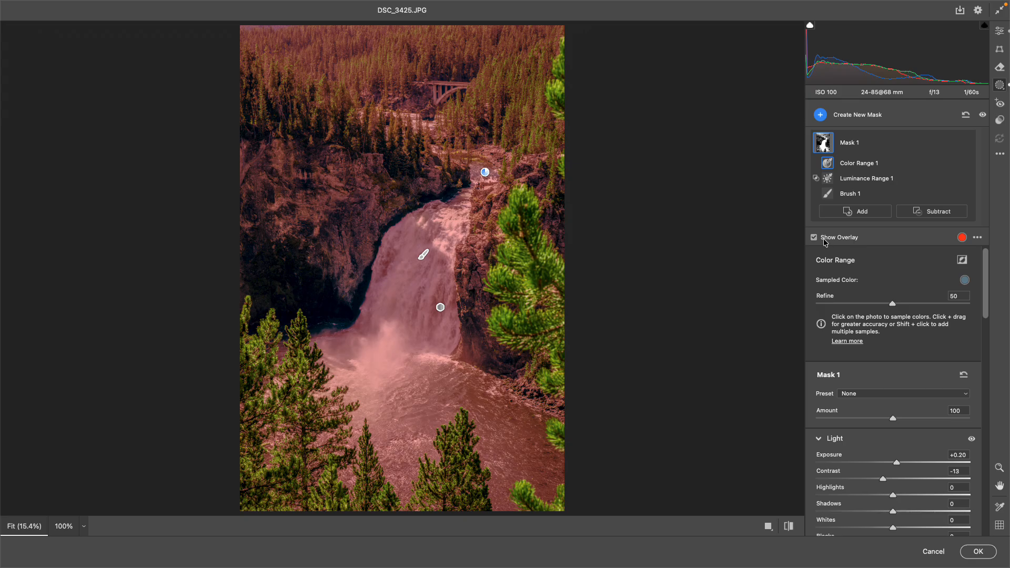
left_click(932, 212)
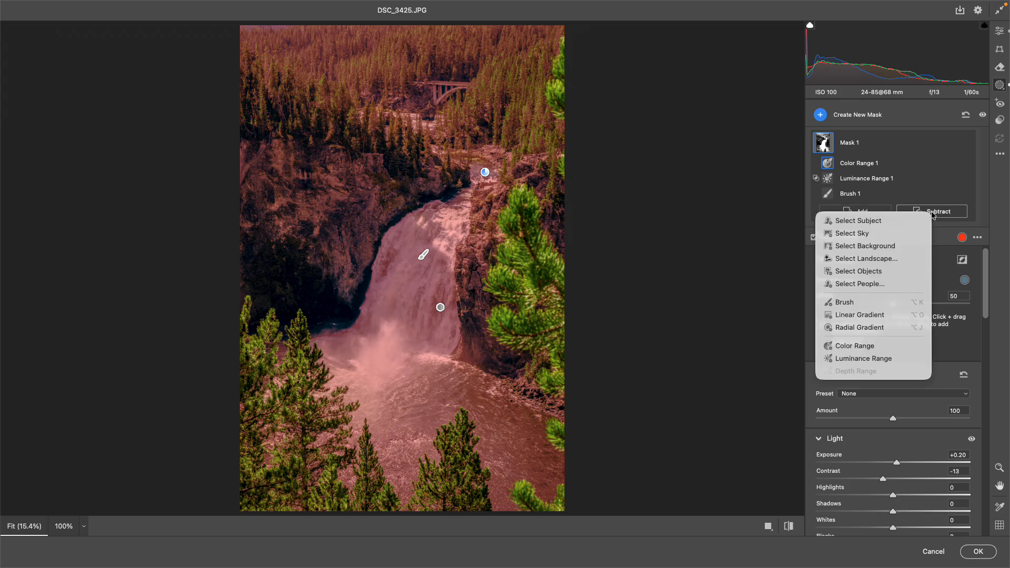
- Subtract a Vegetation landscape selection from Mask 1
left_click(875, 259)
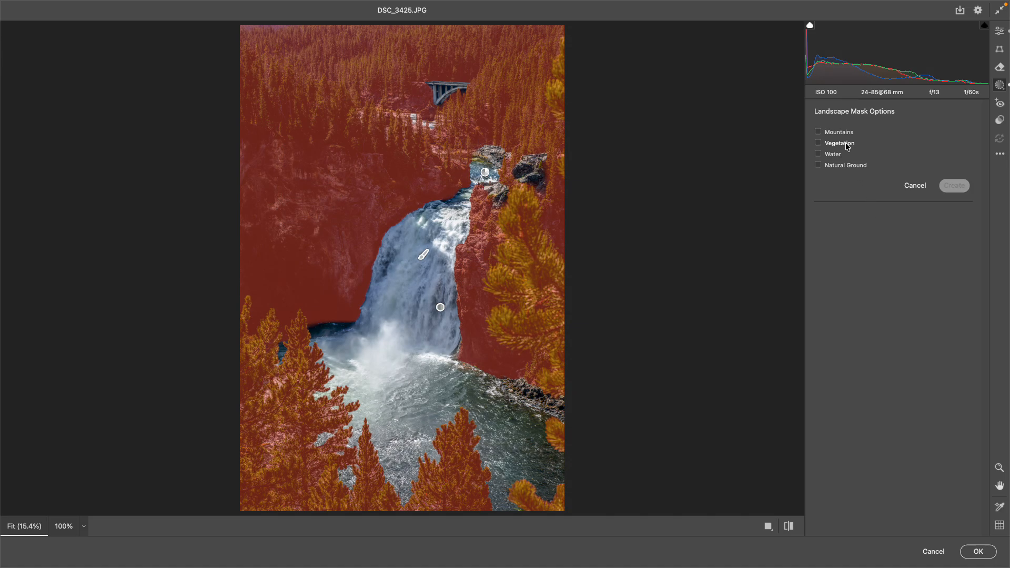
left_click(845, 143)
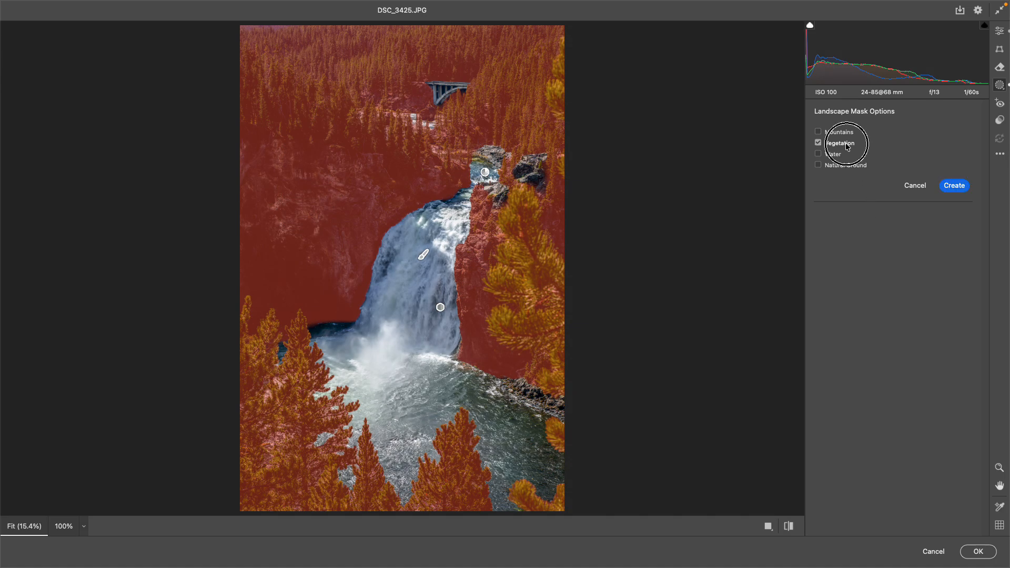
left_click(955, 186)
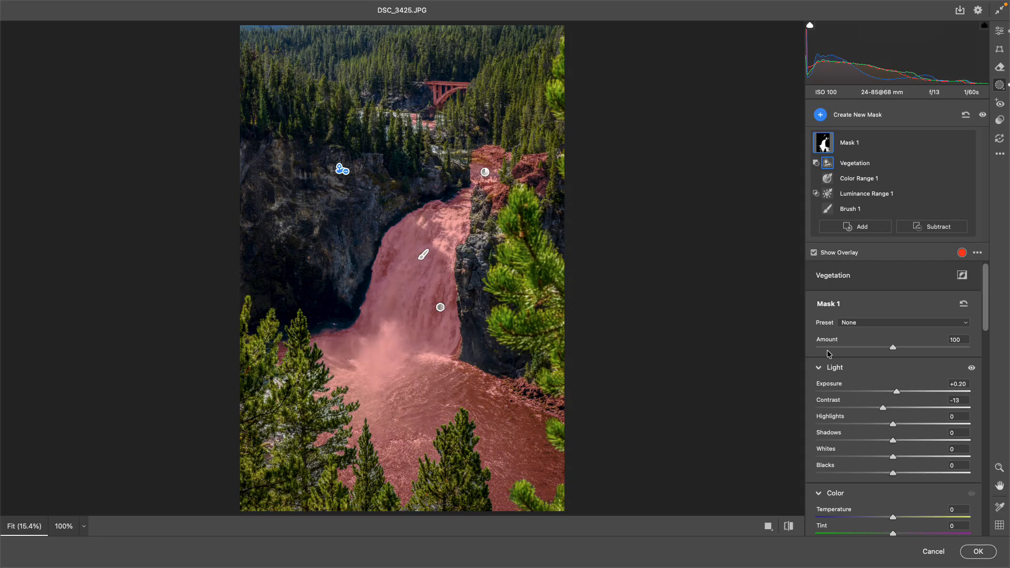
- Raise Mask 1's exposure to +0.65 and hide the red mask overlay
left_click_drag(897, 391, 882, 408)
scroll(946, 316, "down", 4)
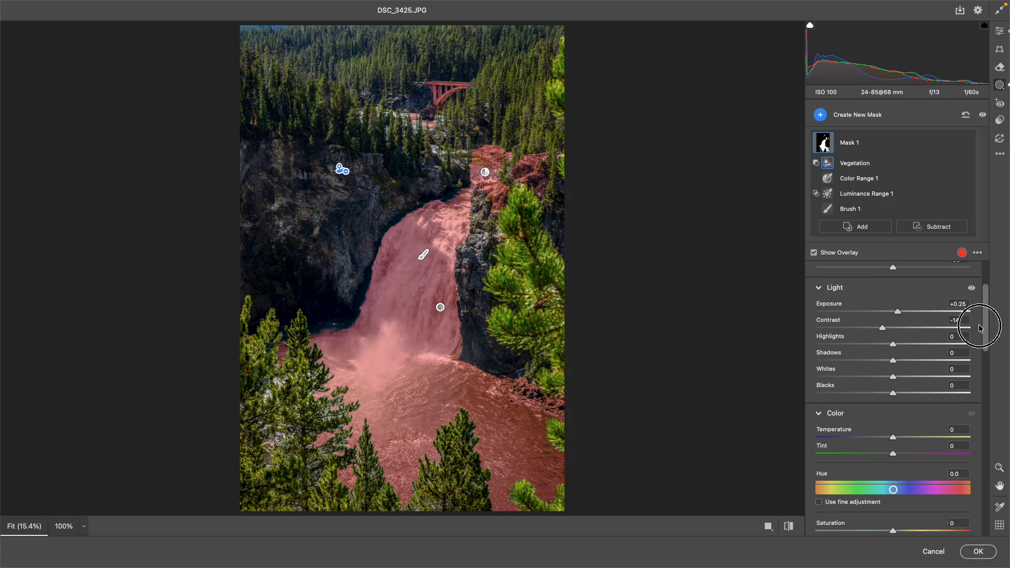
left_click_drag(901, 303, 905, 304)
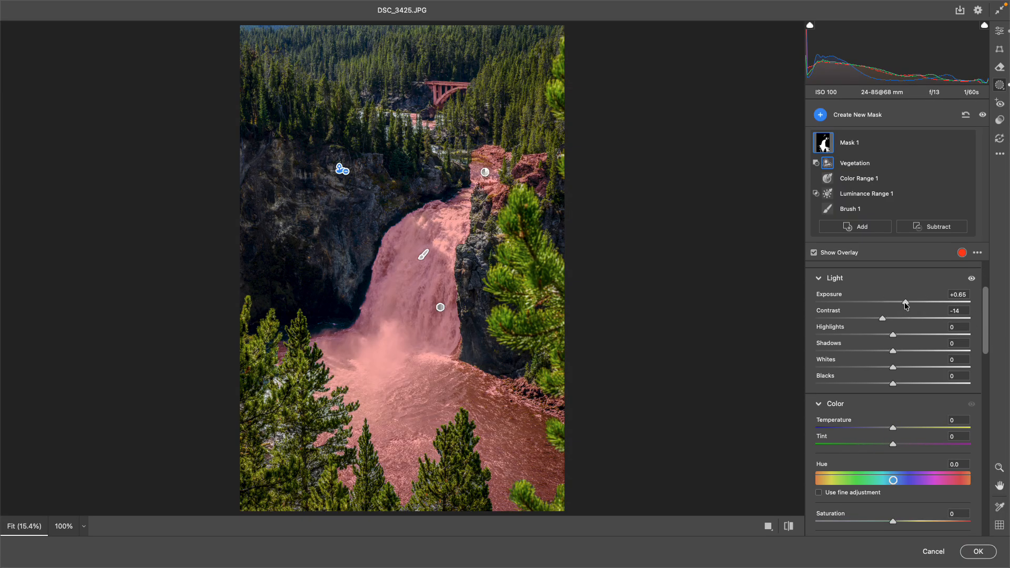
left_click(814, 253)
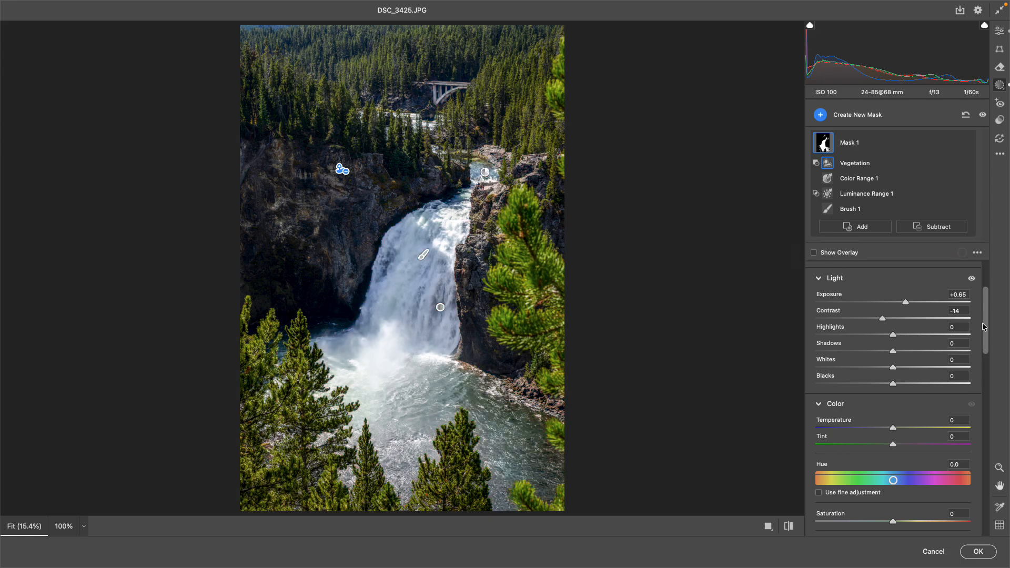
left_click_drag(983, 324, 968, 383)
- Lower the mask's Dehaze amount and go back to the global Edit settings
scroll(968, 382, "down", 10)
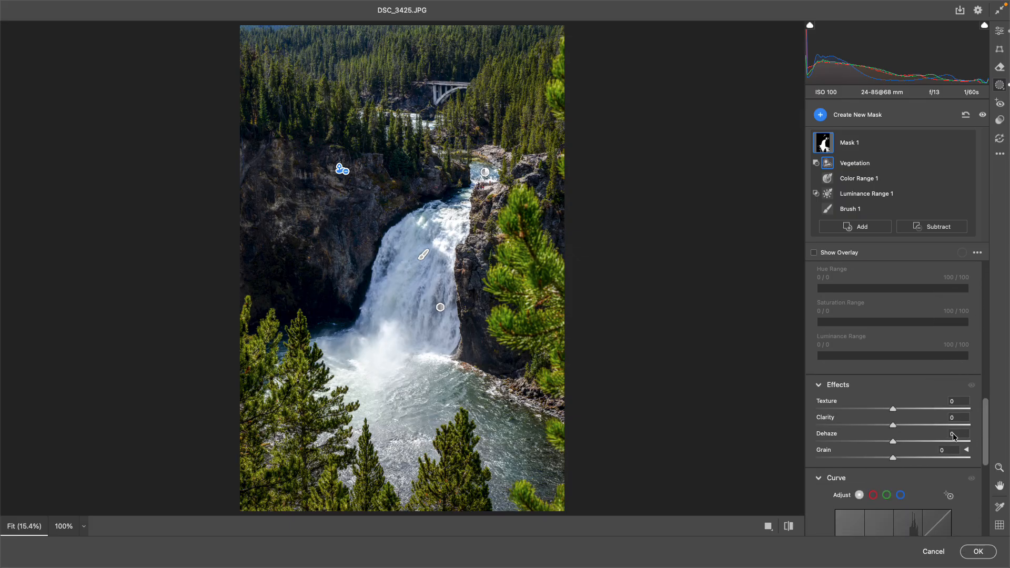
left_click_drag(894, 441, 883, 424)
left_click_drag(984, 441, 1005, 267)
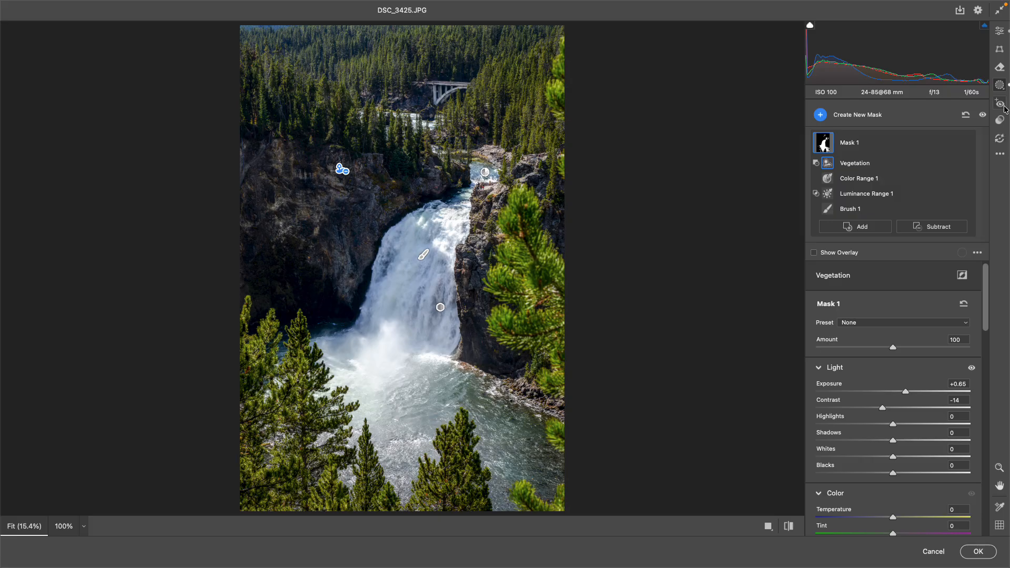
left_click(1000, 32)
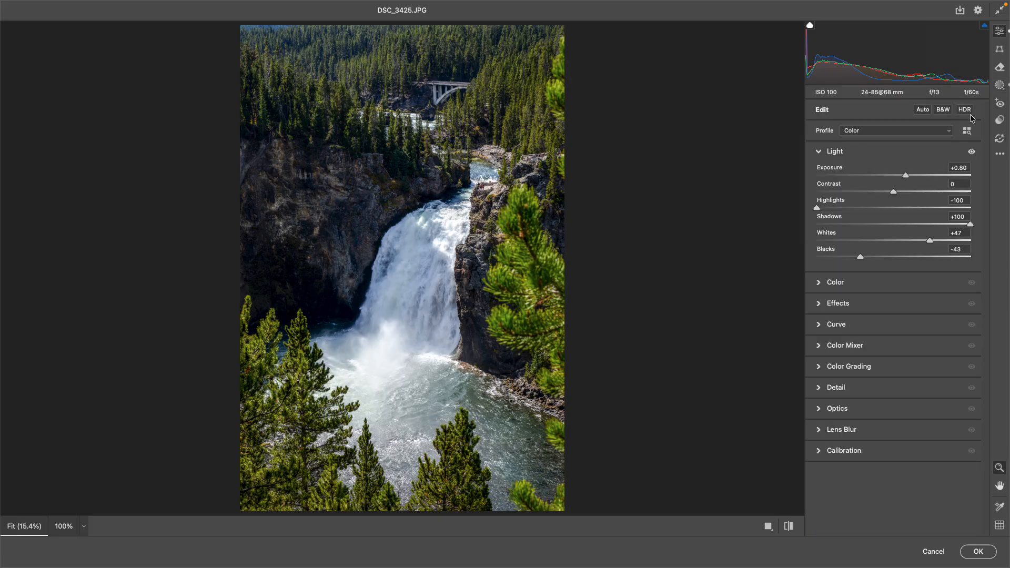
left_click(948, 132)
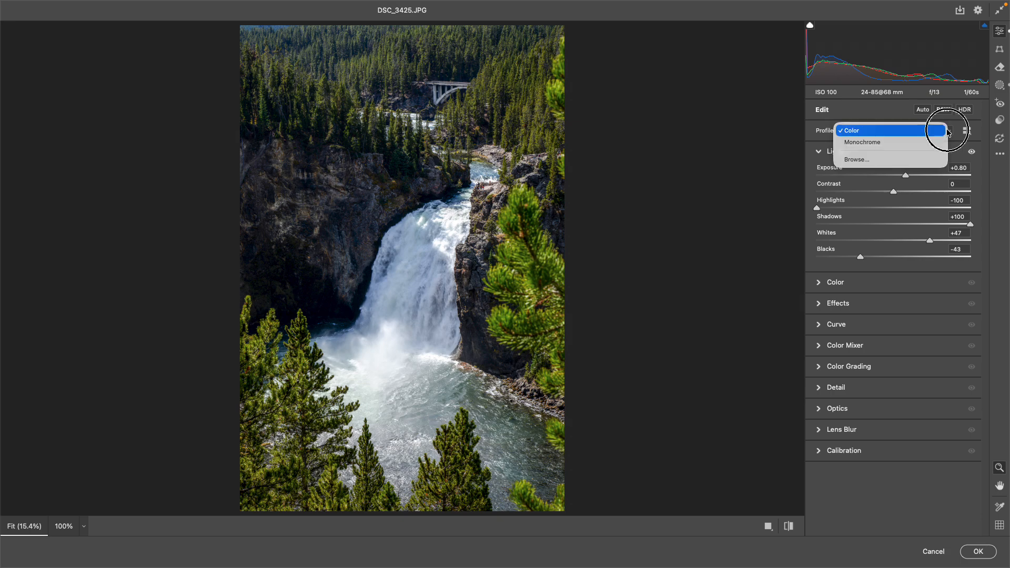
left_click(876, 166)
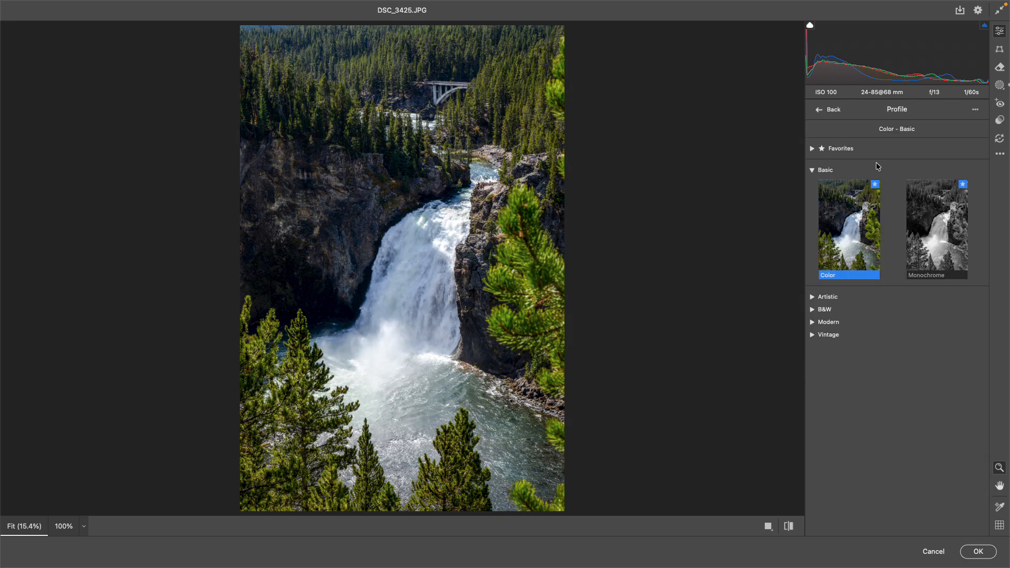
left_click(812, 171)
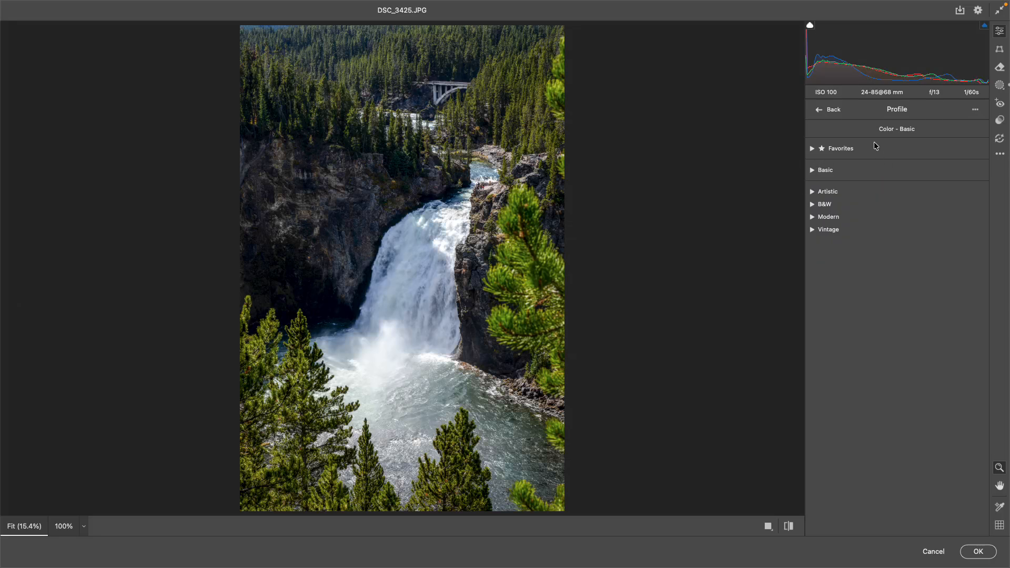
left_click(833, 114)
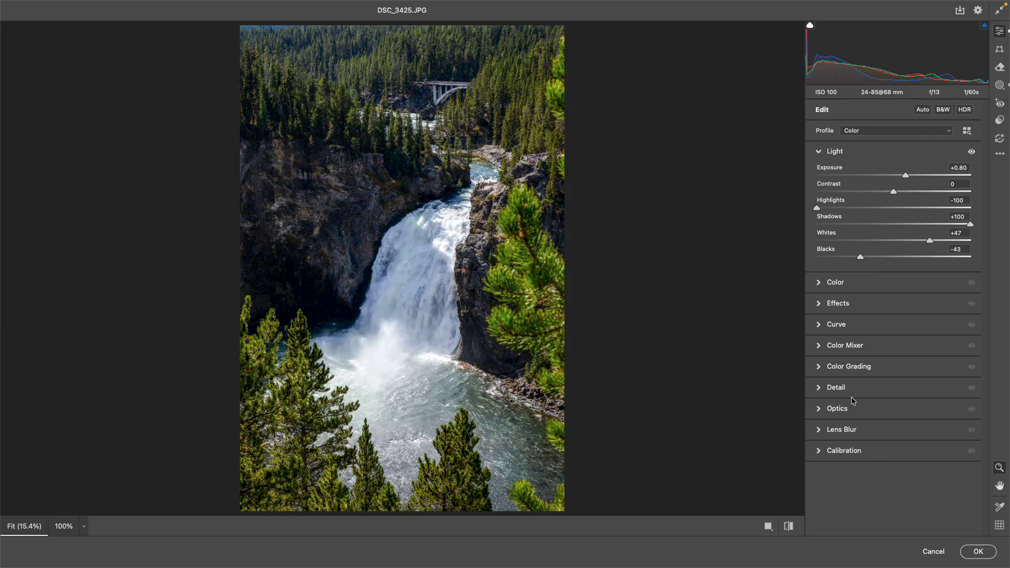
left_click(842, 409)
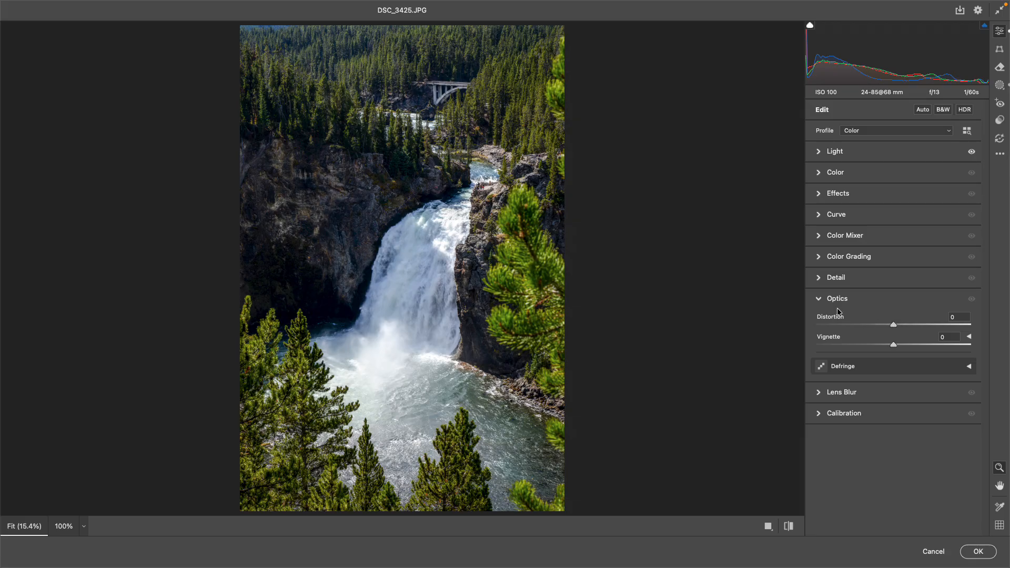
left_click(819, 300)
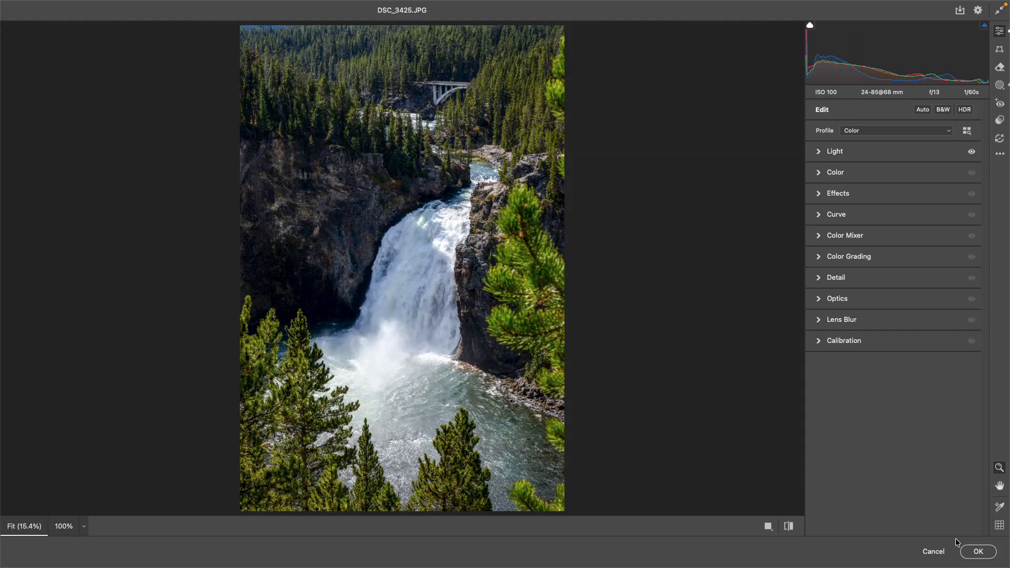
- Apply the Camera Raw edits to Layer 1, compare with the original, and close the document
left_click(977, 552)
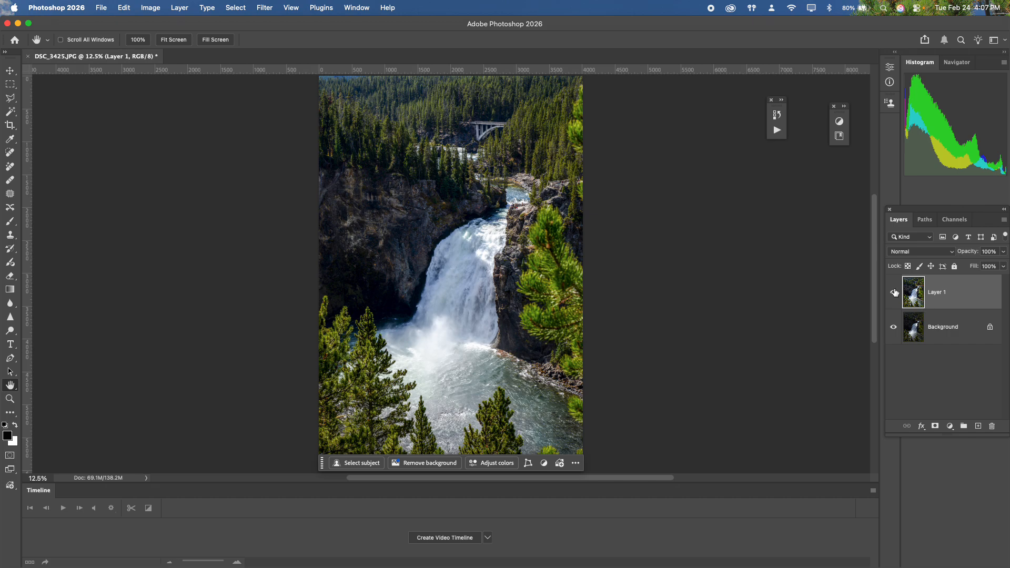
left_click(894, 292)
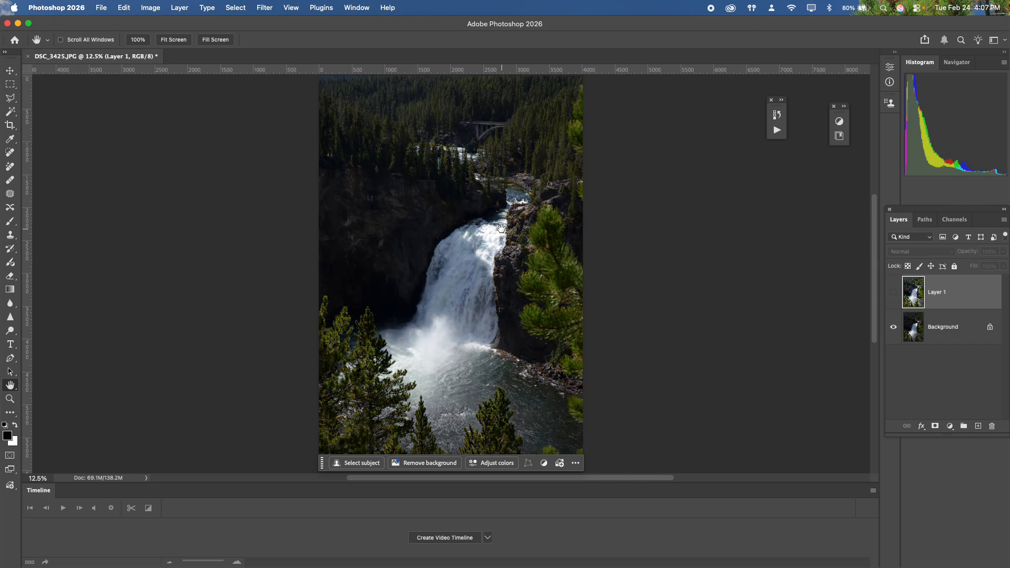
left_click(894, 293)
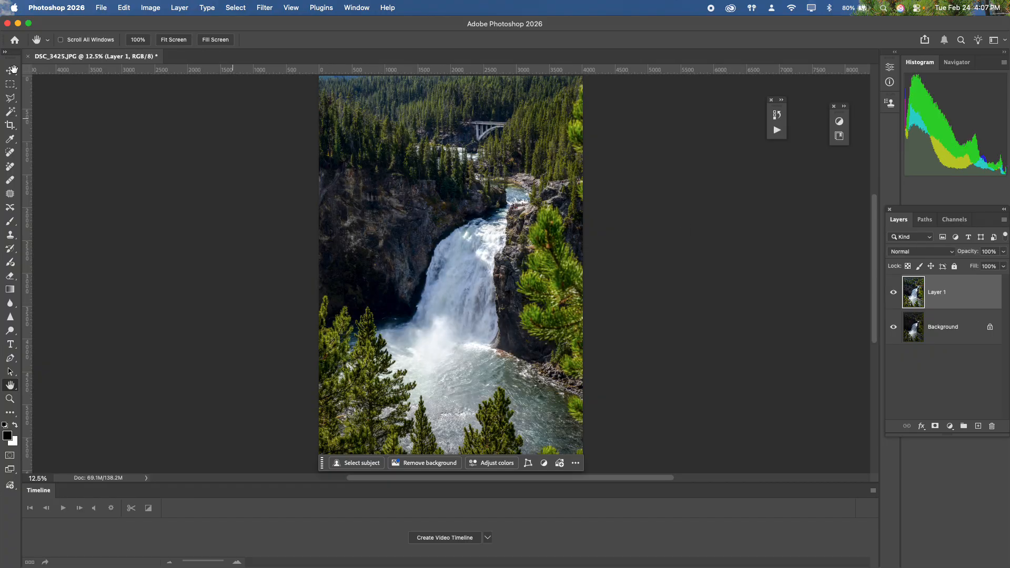
left_click(29, 57)
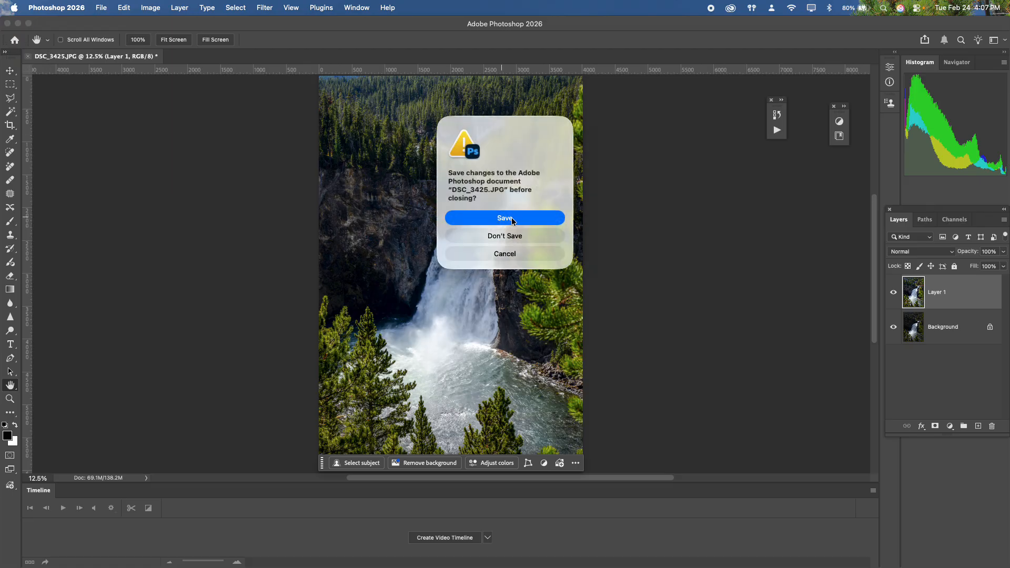
- Close DSC_3425.JPG without saving and bring Adobe Bridge to the front
left_click(515, 235)
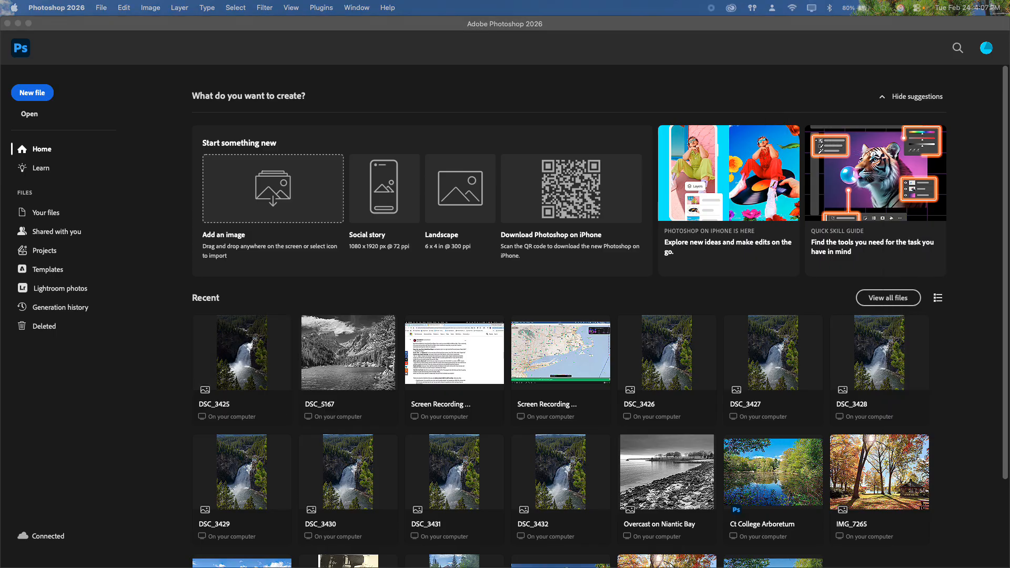
left_click(103, 241)
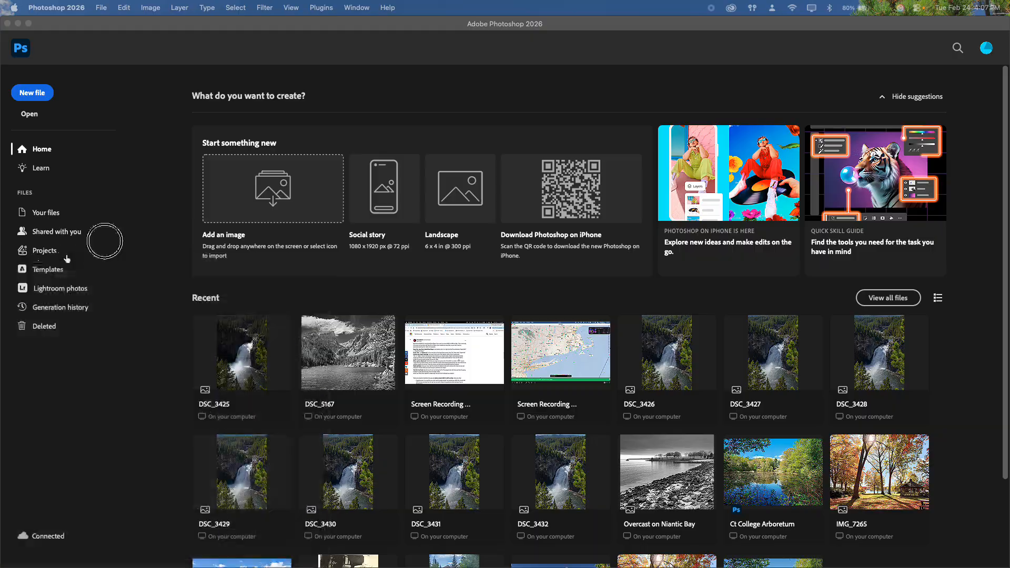
left_click(371, 81)
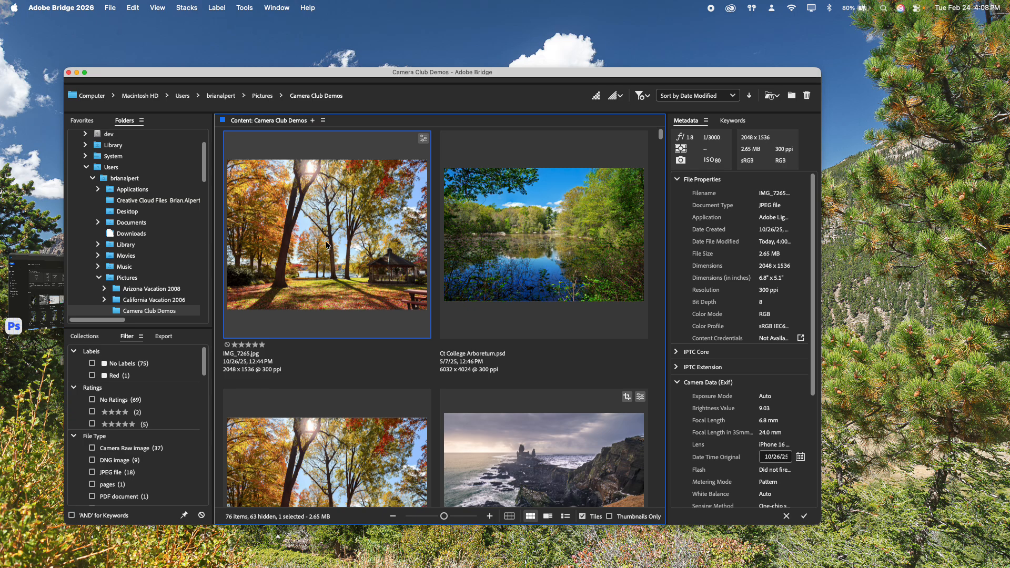
left_click(539, 228)
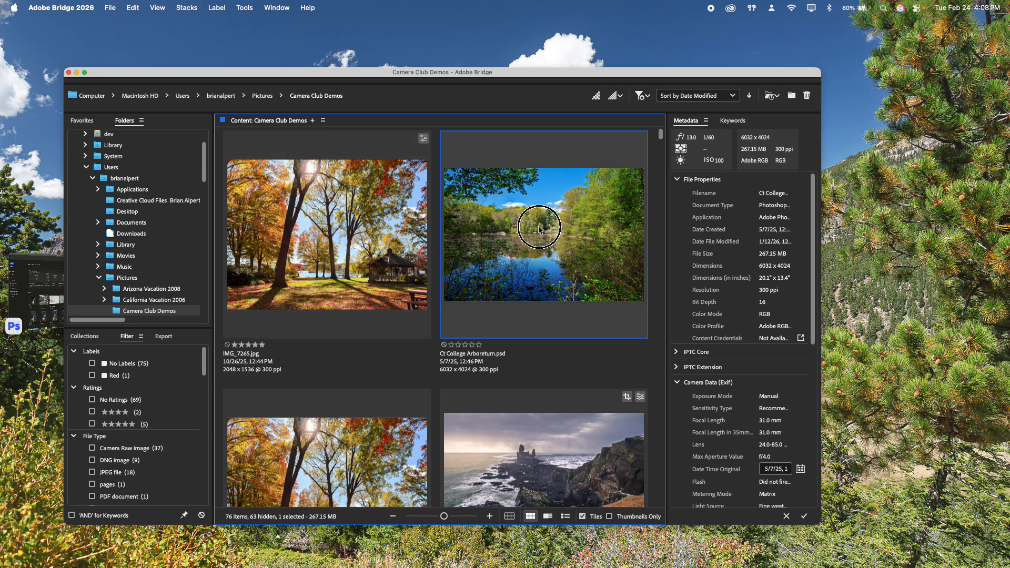
left_click(364, 220)
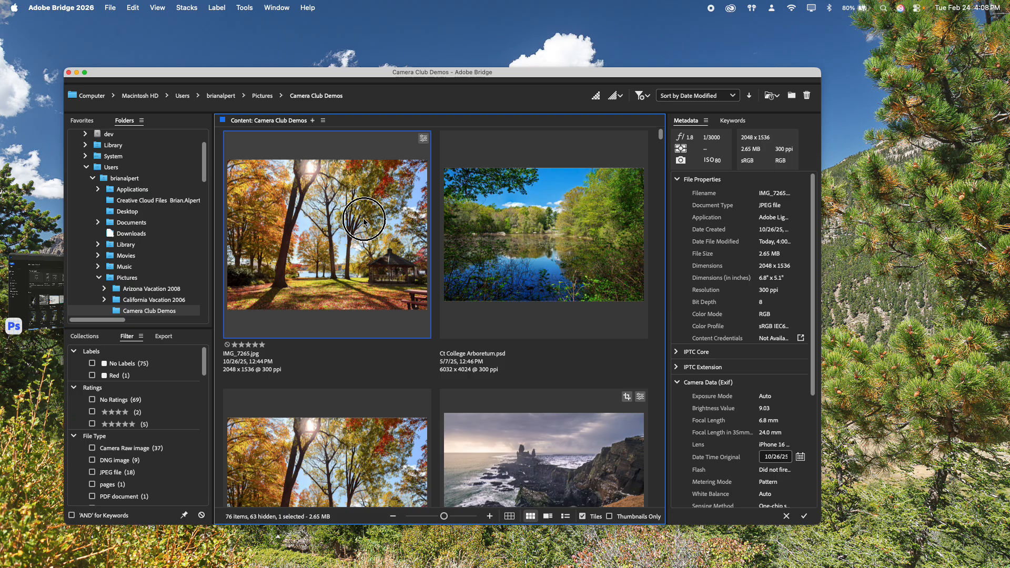
right_click(364, 221)
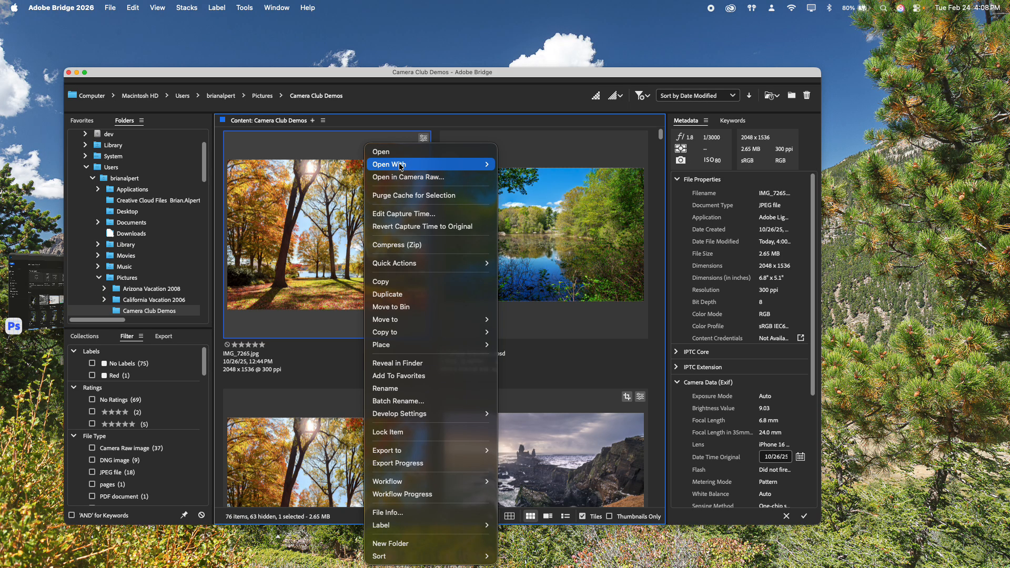
mouse_move(403, 165)
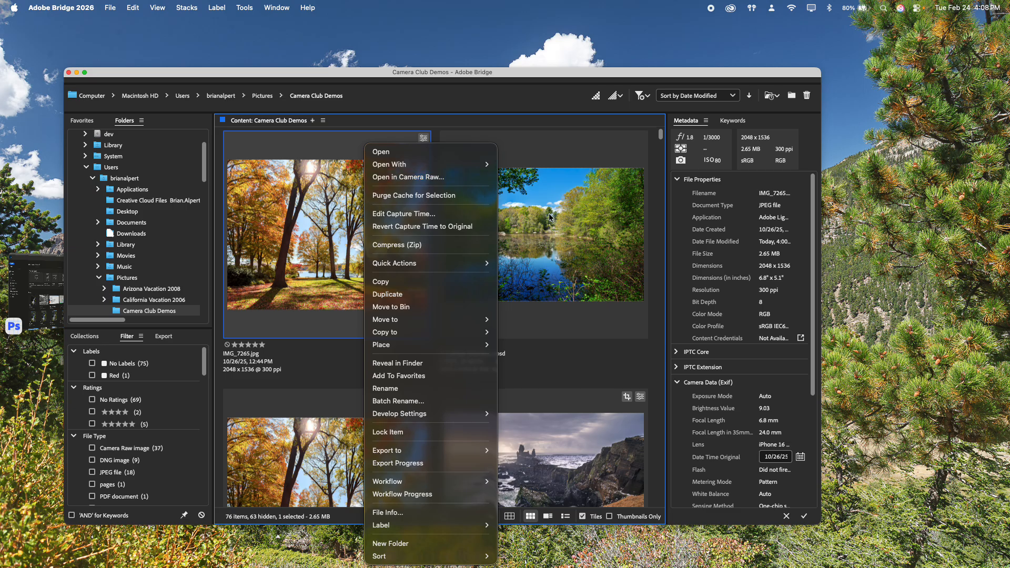
left_click(568, 221)
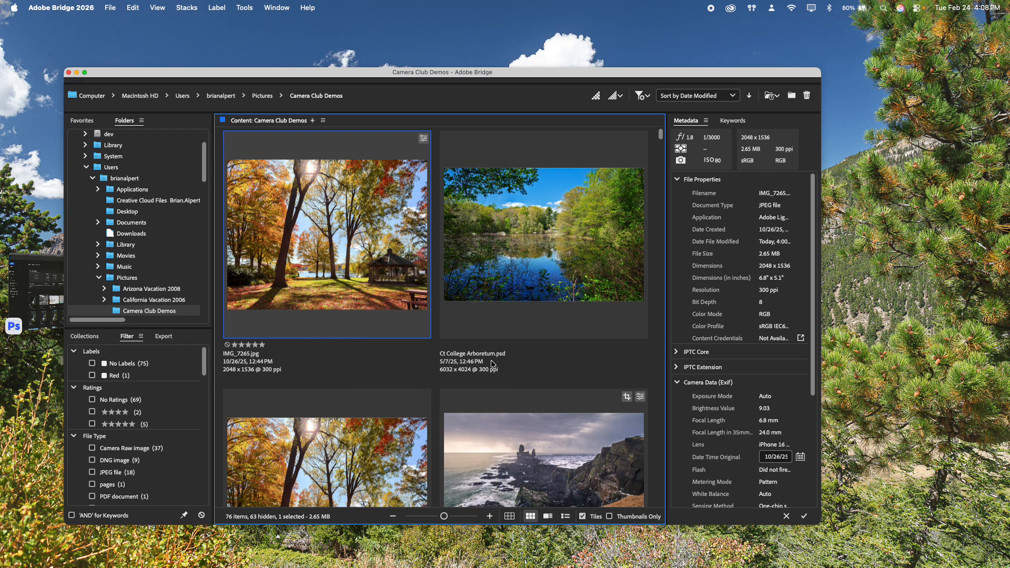
- Select the IMG_6921-Pano.dng panorama in the Content panel to show its 13522 x 2824 DNG details
scroll(511, 256, "down", 1)
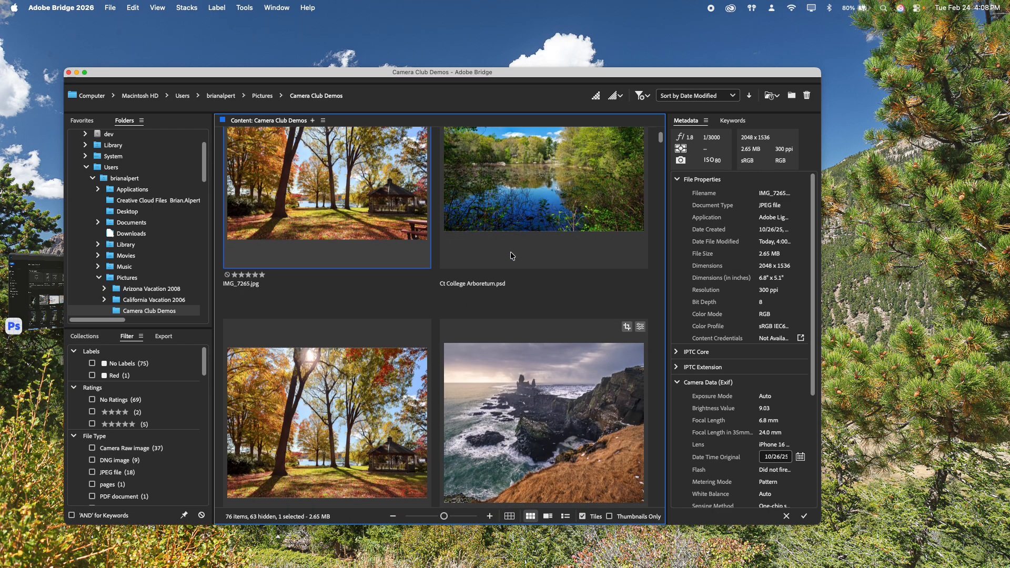
scroll(510, 257, "down", 5)
scroll(510, 251, "down", 8)
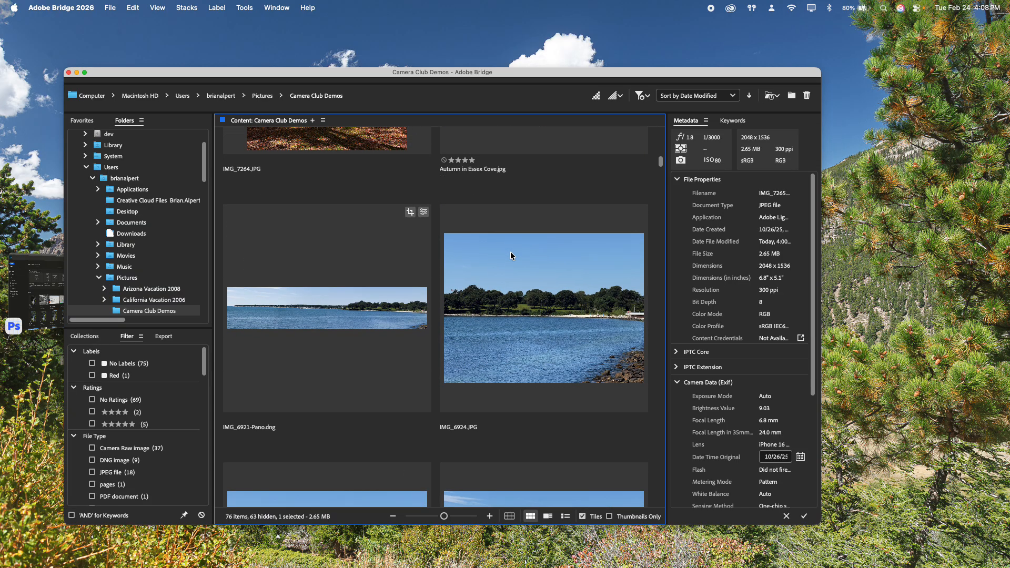
scroll(510, 257, "down", 2)
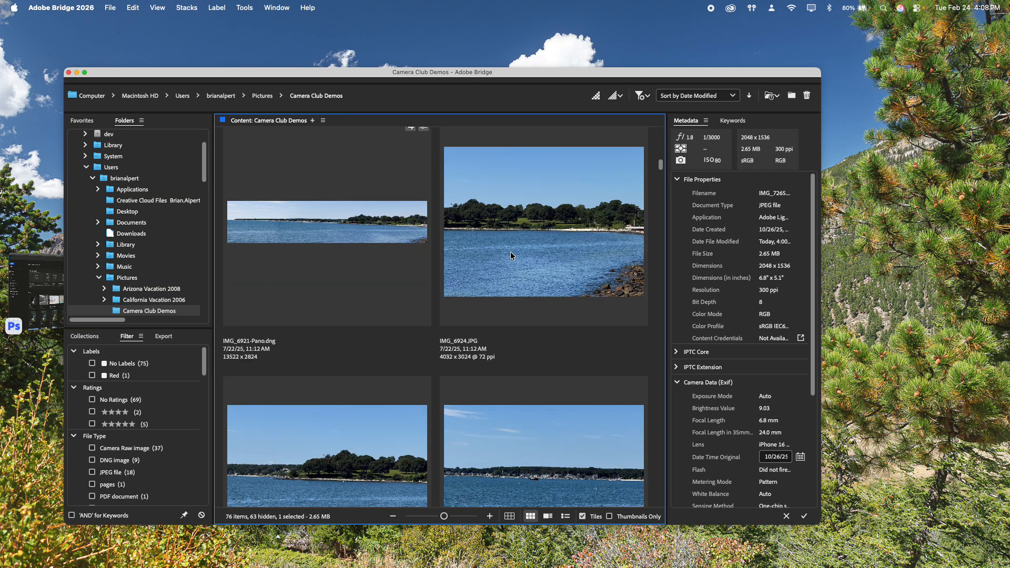
scroll(511, 256, "down", 5)
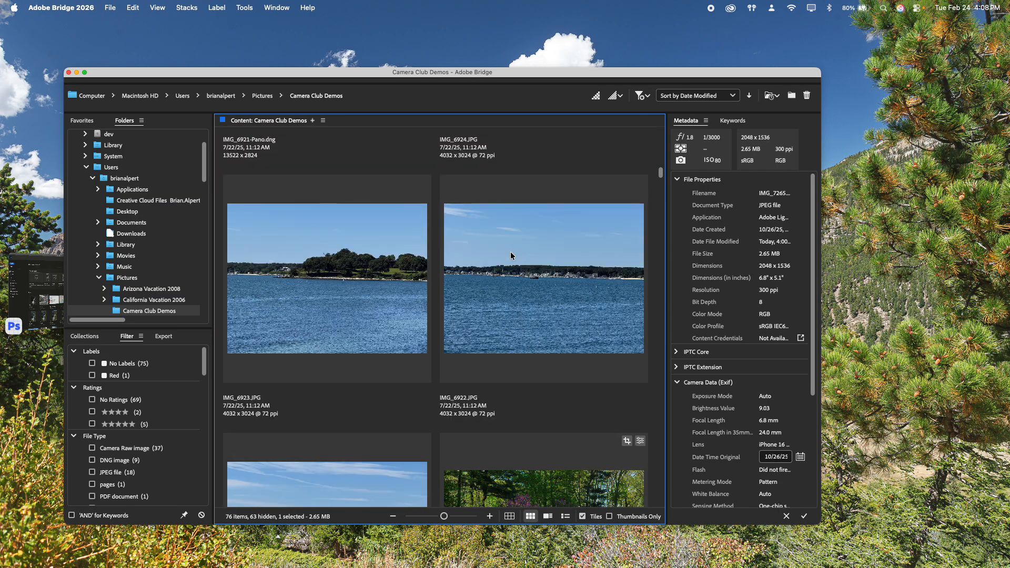
scroll(511, 255, "up", 4)
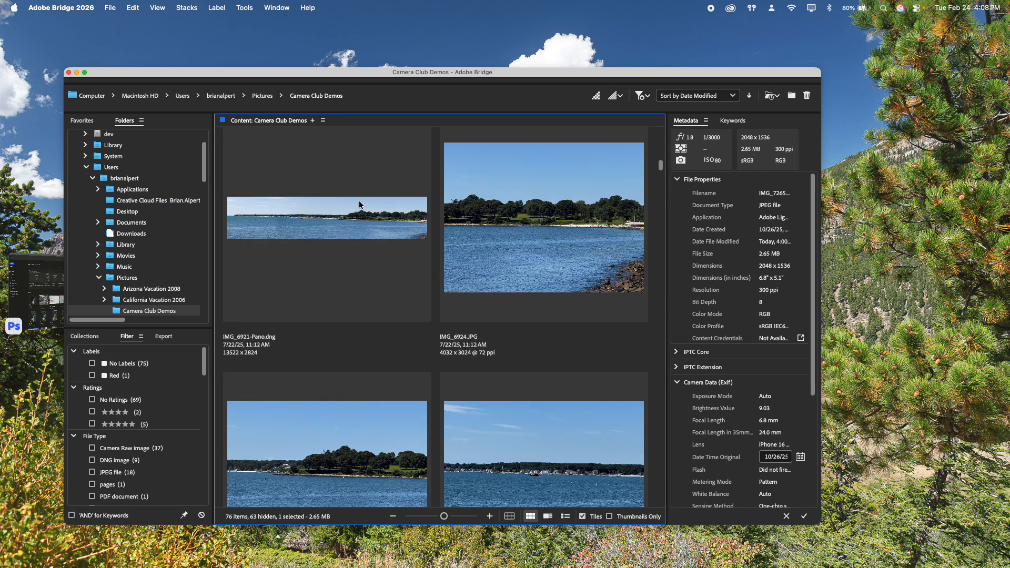
left_click(342, 224)
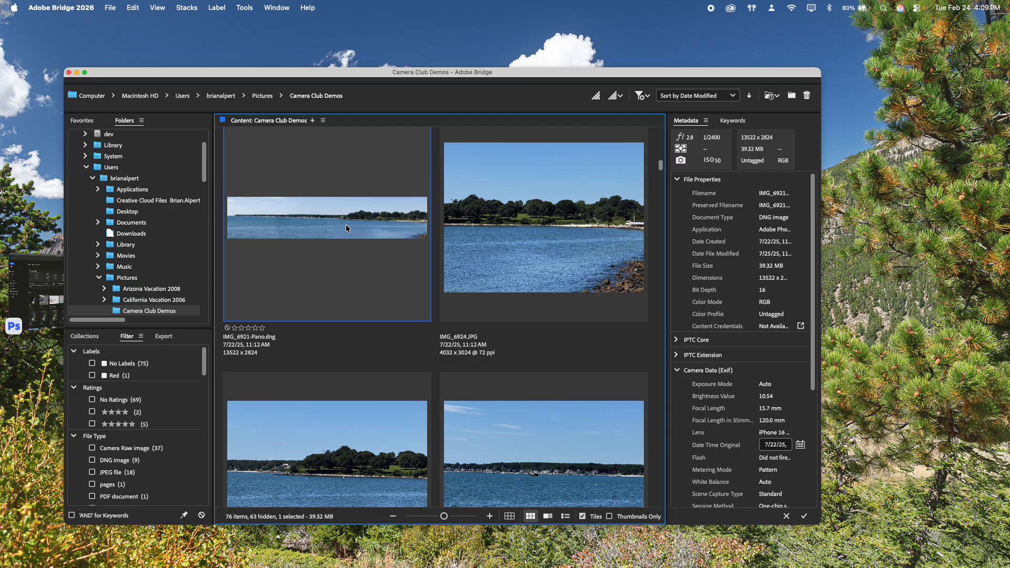
- Open IMG_6921-Pano.dng with Adobe Photoshop 2026, then cancel Camera Raw without making edits
right_click(347, 228)
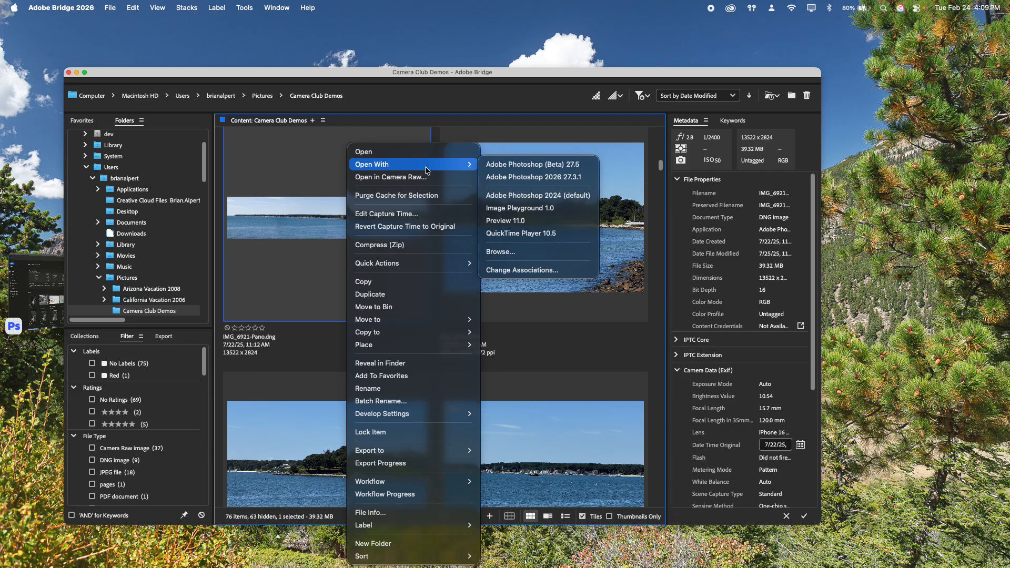
left_click(558, 177)
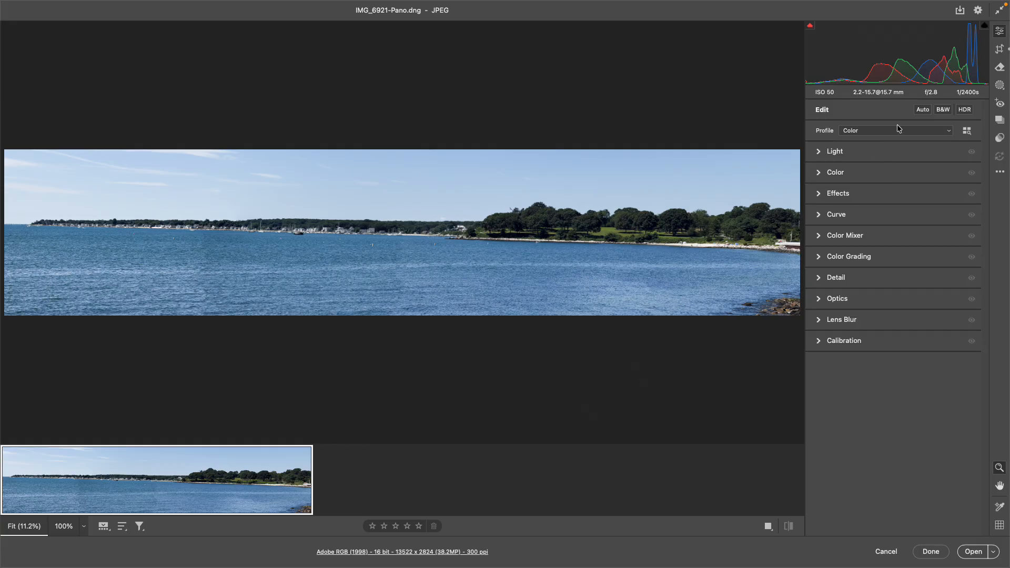
left_click(886, 551)
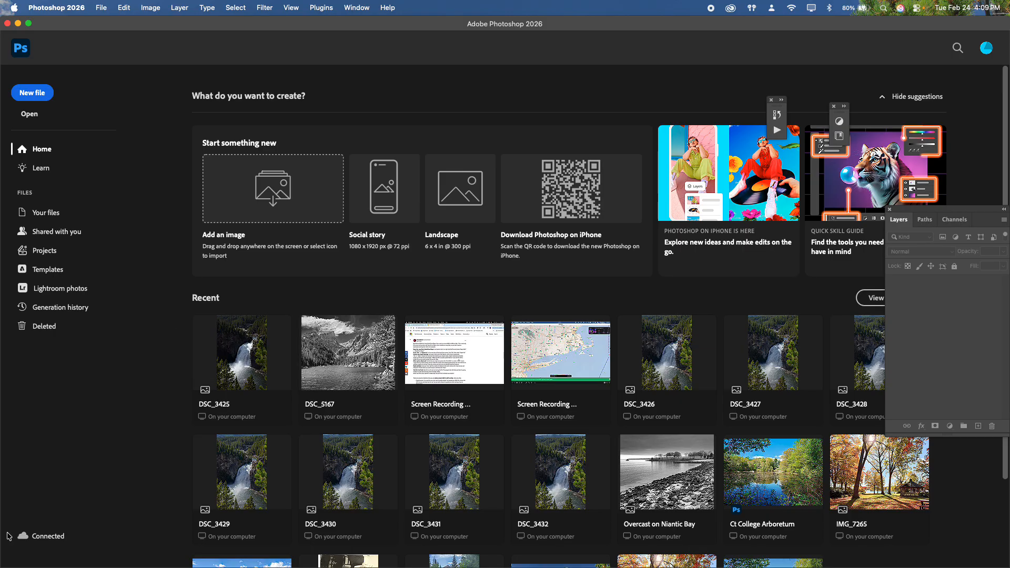
- Return to Bridge and select DSC_4771.NEF, the 6016 x 4016 garden path photo
key("super+Tab")
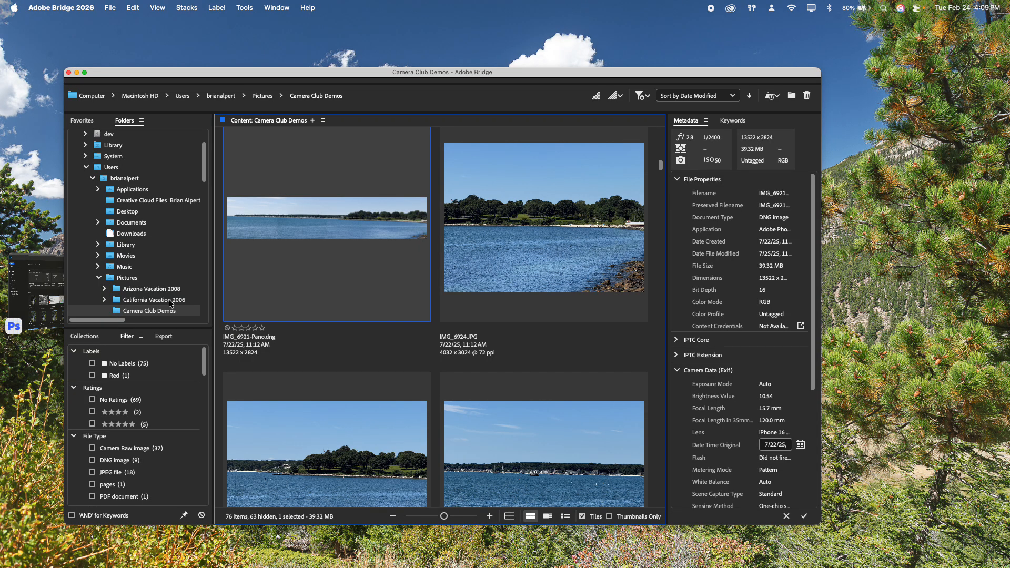
scroll(336, 315, "down", 3)
scroll(336, 316, "down", 10)
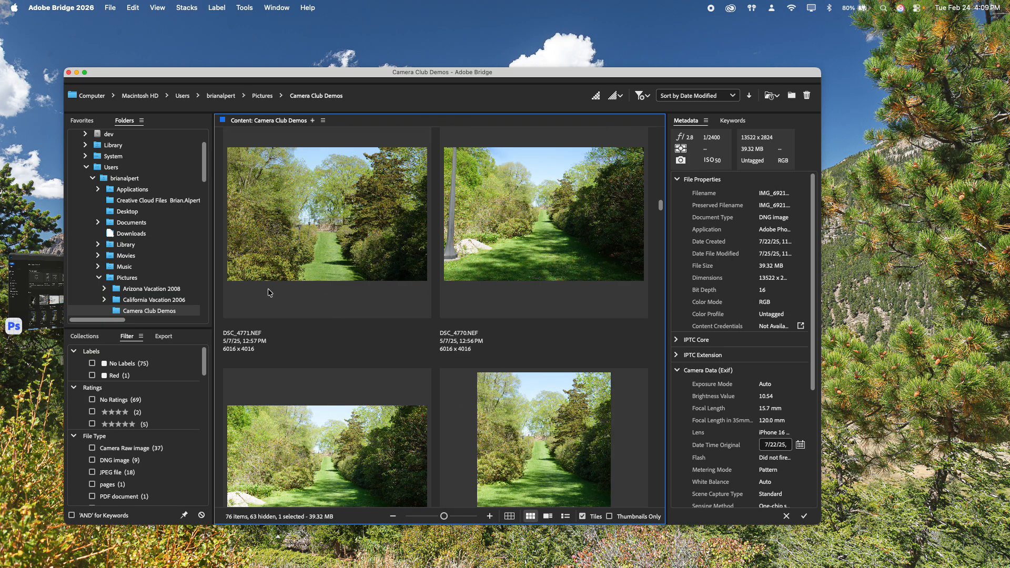
left_click(343, 236)
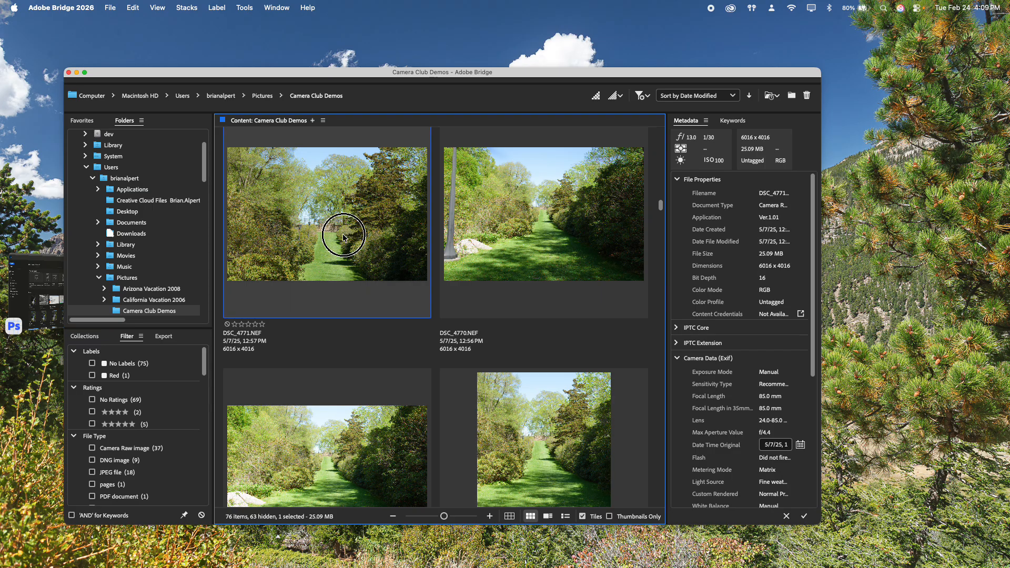
- Open DSC_4771.NEF with Photoshop 2026, passing through Camera Raw unchanged into a 16-bit document
right_click(308, 239)
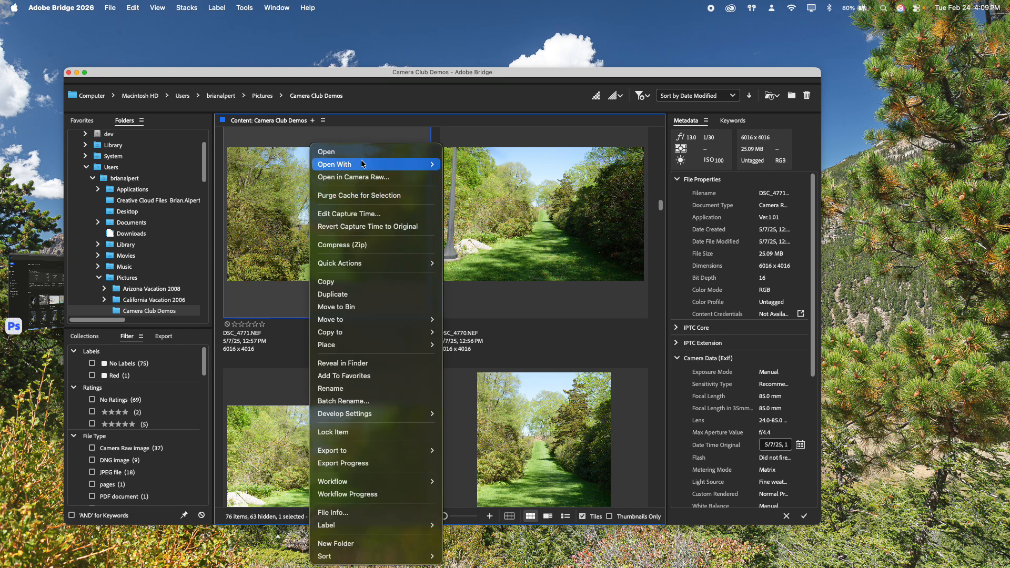
mouse_move(362, 164)
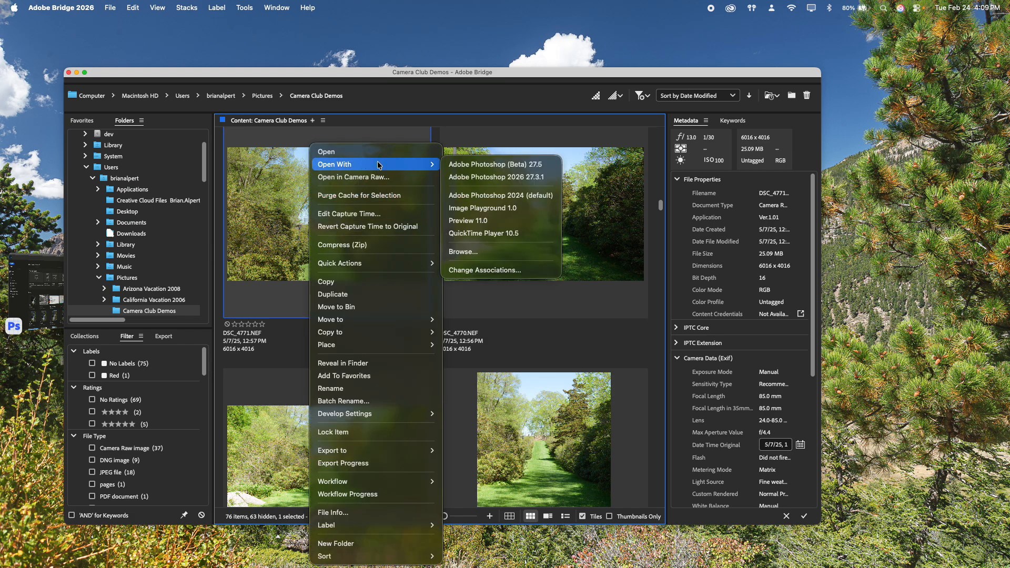
left_click(481, 178)
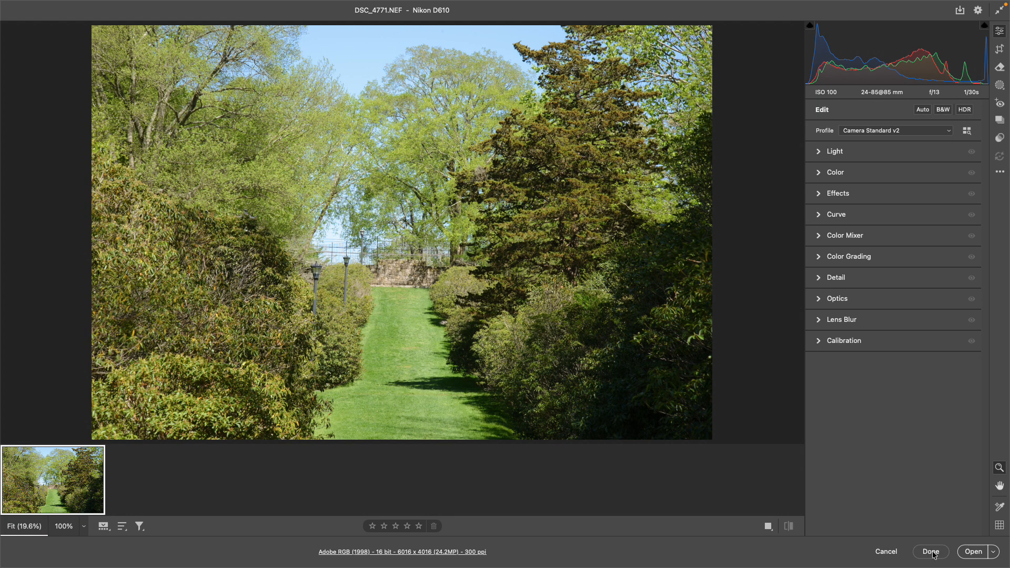
left_click(994, 552)
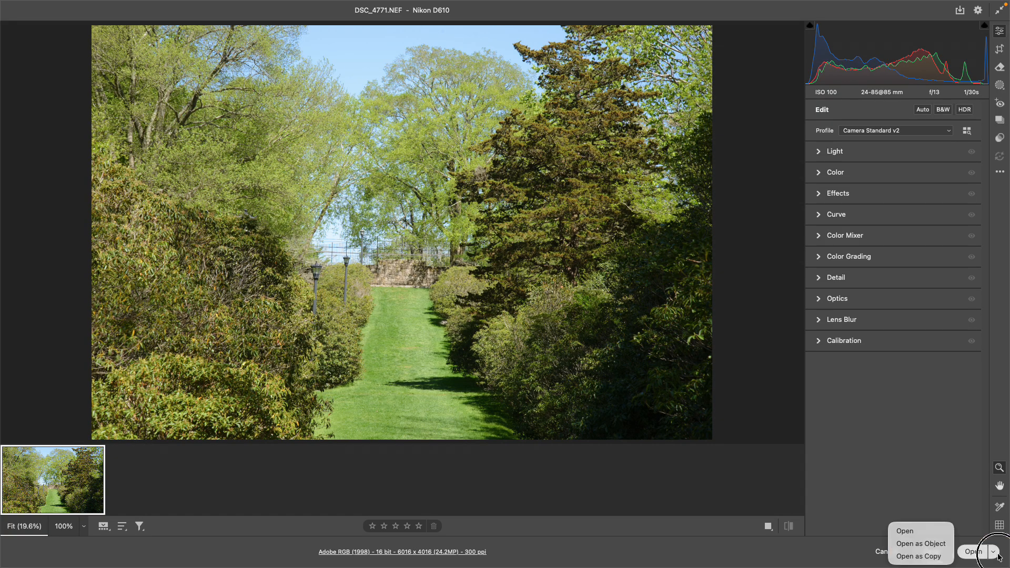
left_click(920, 533)
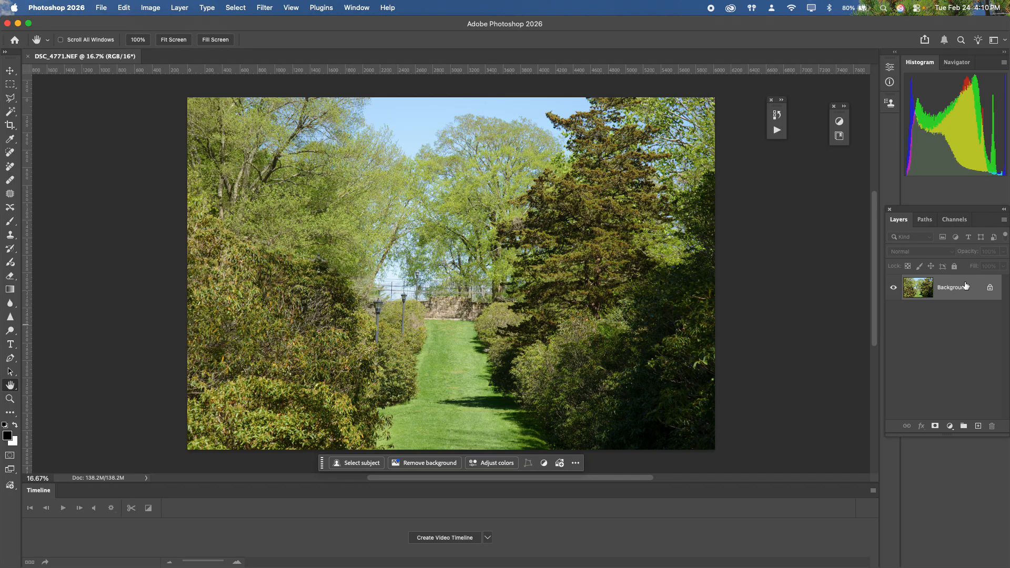
- Duplicate Background onto Layer 1, then apply and undo a Camera Raw Filter on it
key("super+j")
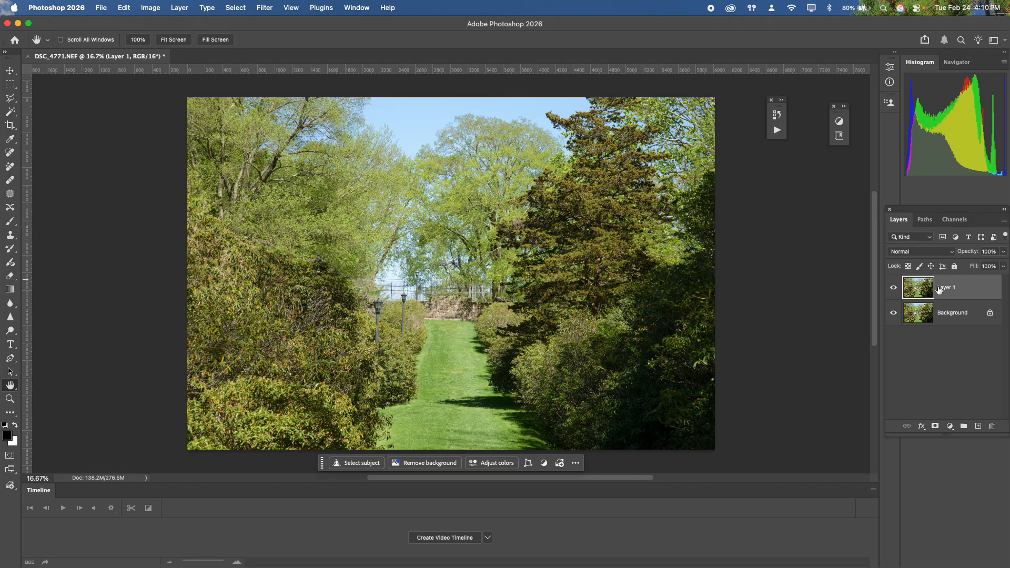
left_click(264, 7)
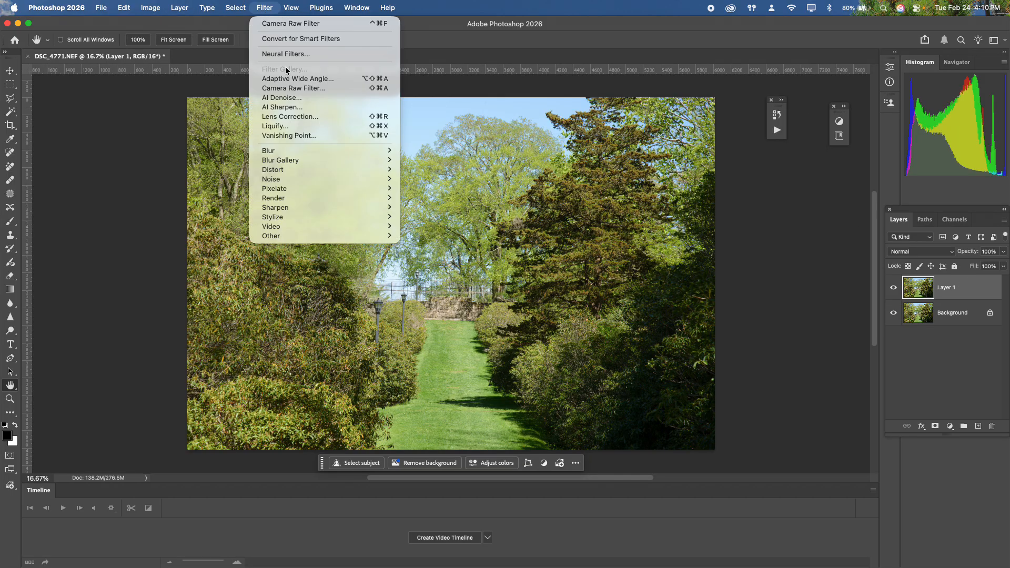
left_click(296, 24)
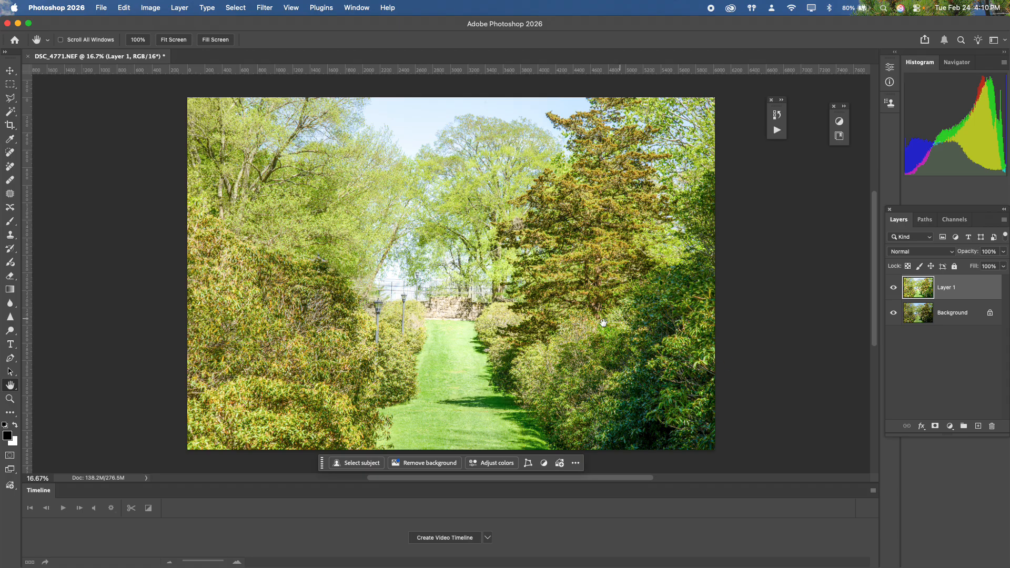
left_click(965, 291)
left_click(125, 9)
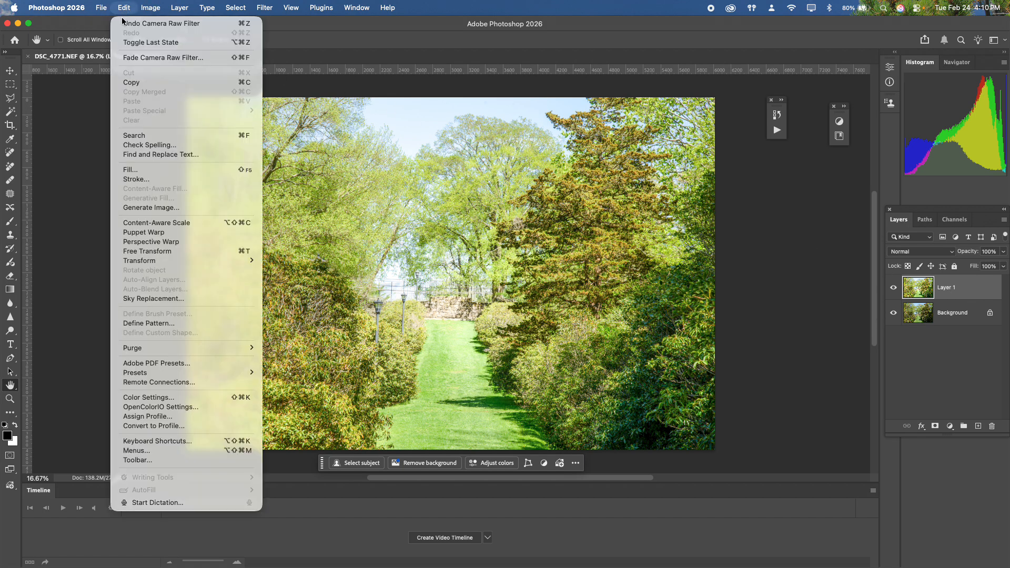
left_click(159, 25)
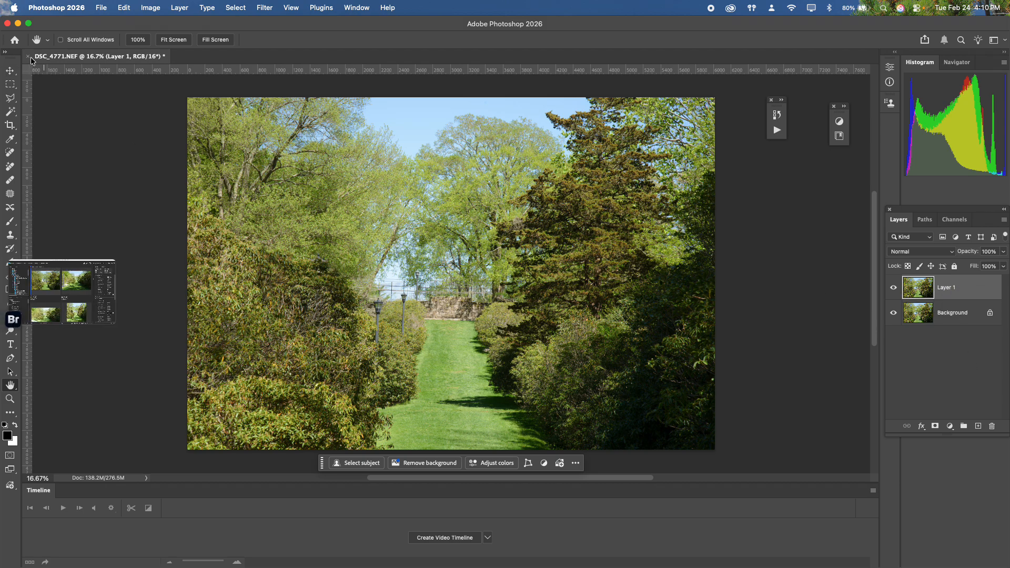
- Close the garden path document with Don't Save and reopen DSC_4771 from Recent into Camera Raw
left_click(28, 56)
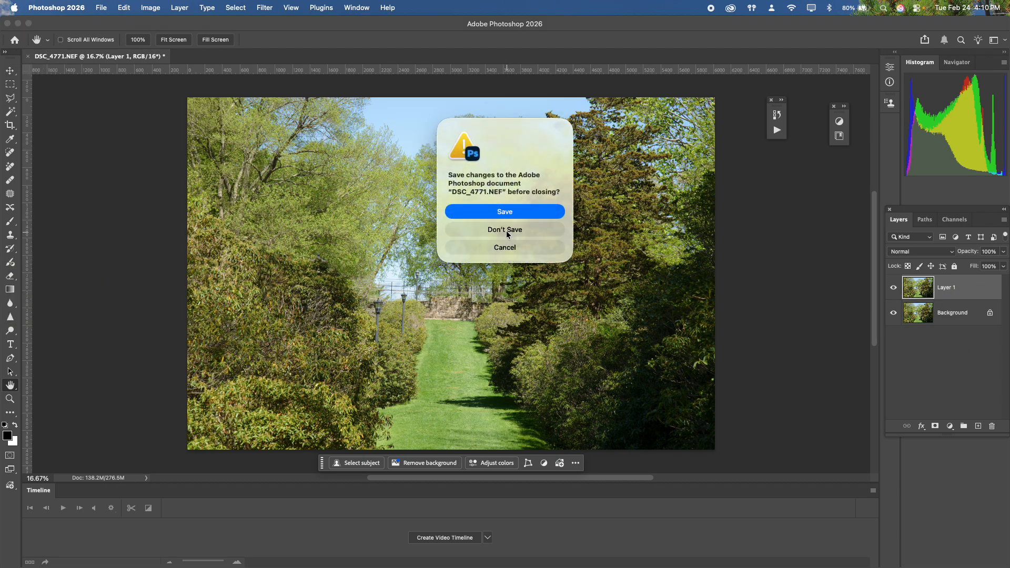
left_click(507, 235)
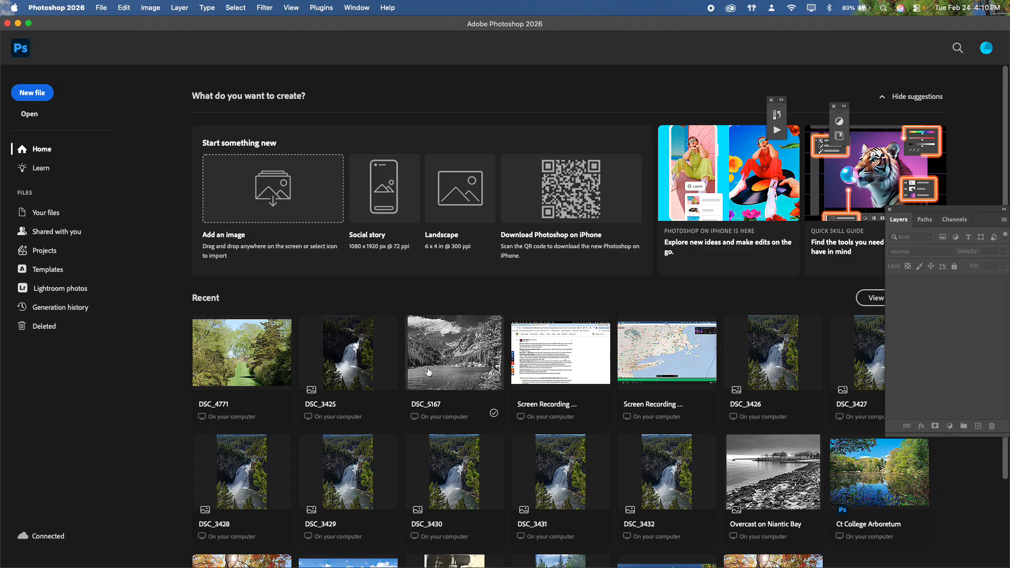
left_click(254, 357)
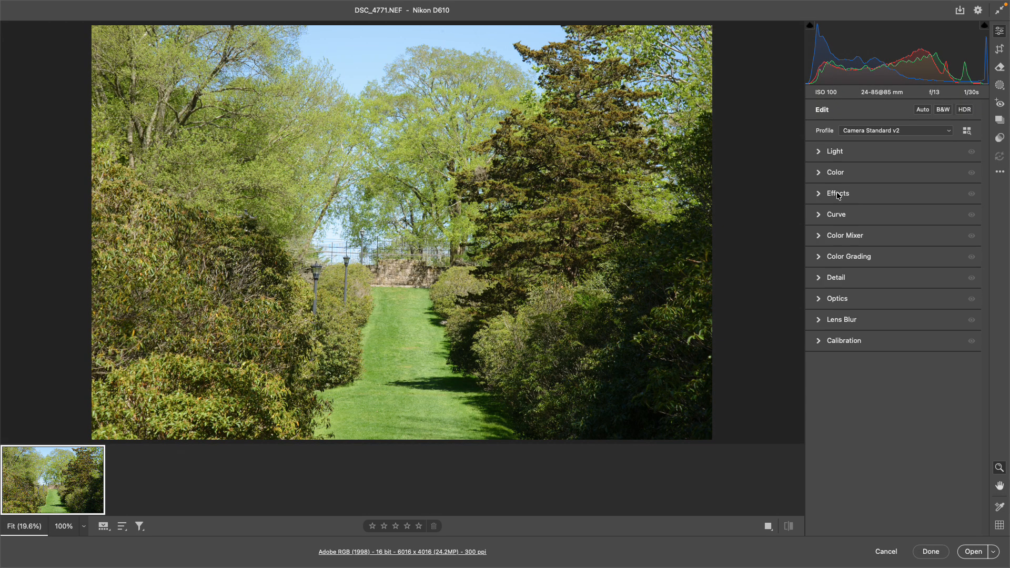
- Expand the Light panel and apply Auto tone settings, leaving the Camera Standard v2 profile unchanged
left_click(834, 153)
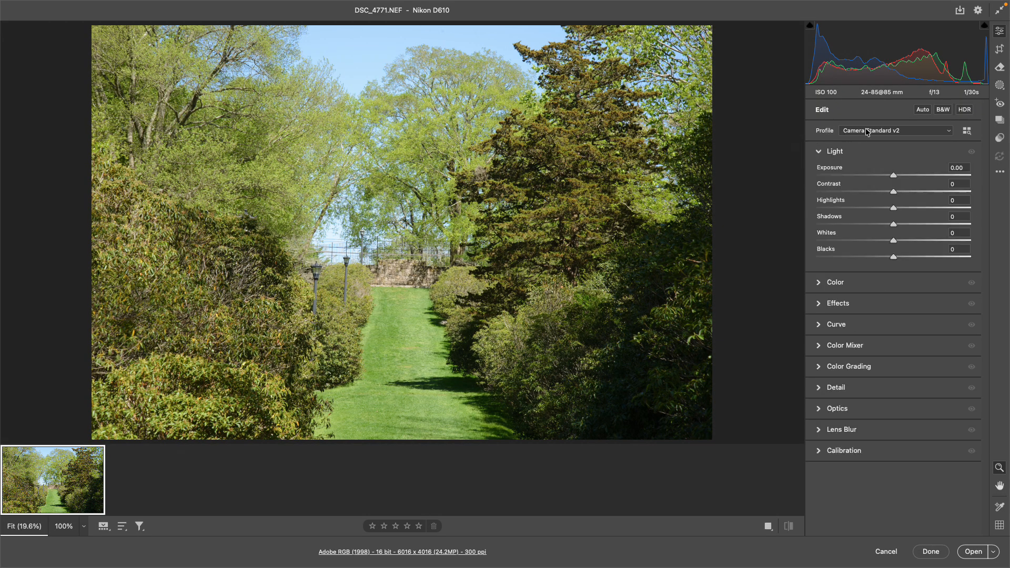
left_click(946, 132)
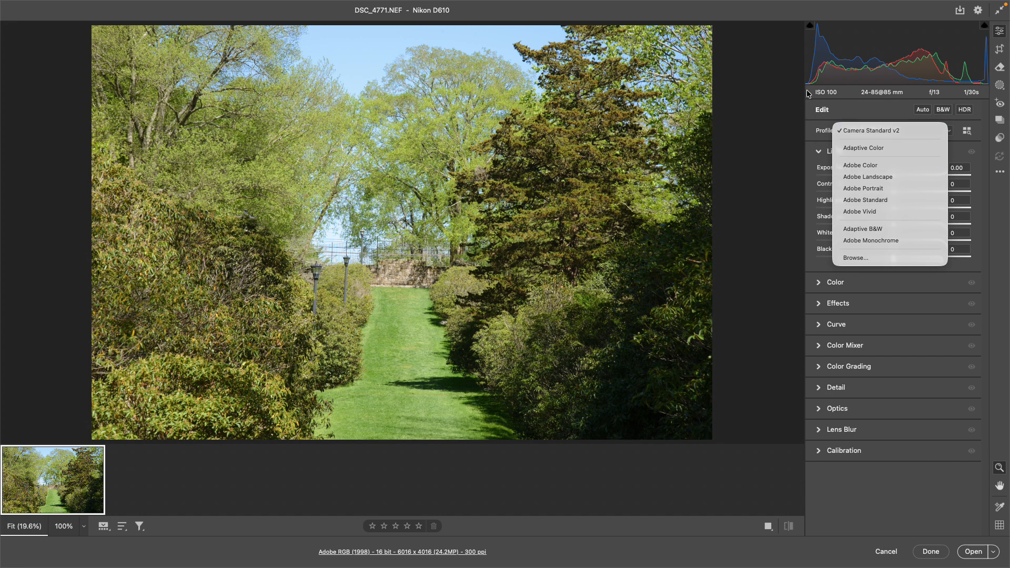
left_click(756, 141)
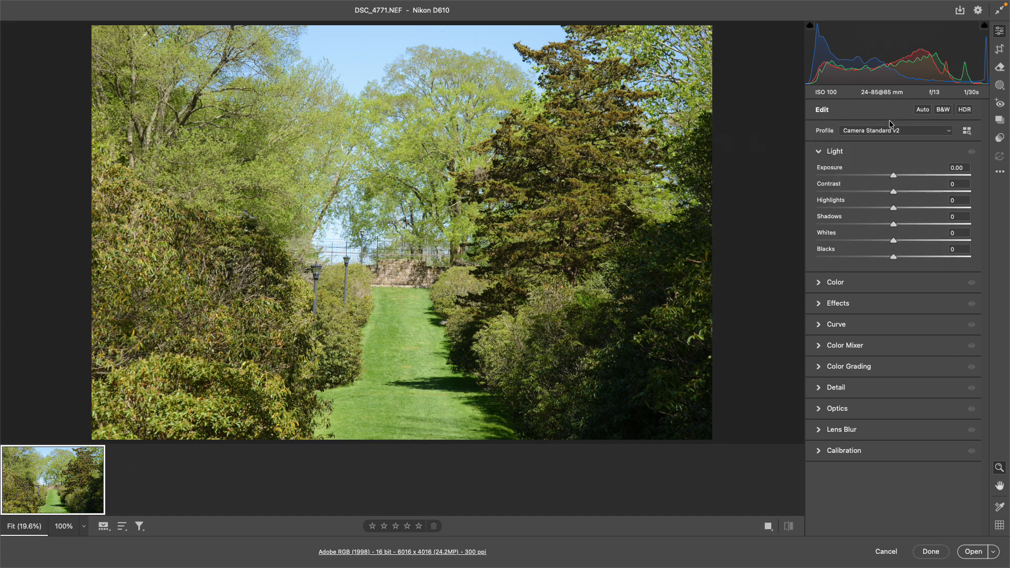
left_click(924, 110)
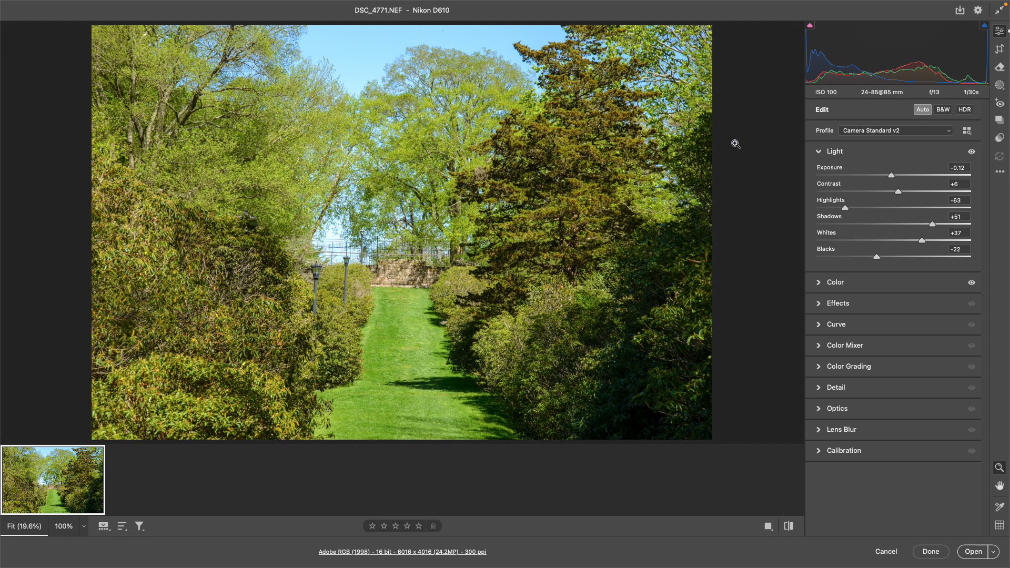
- Reset Contrast, Highlights, Shadows, Whites and Blacks to 0, keeping Exposure at -0.12
double_click(898, 191)
double_click(845, 208)
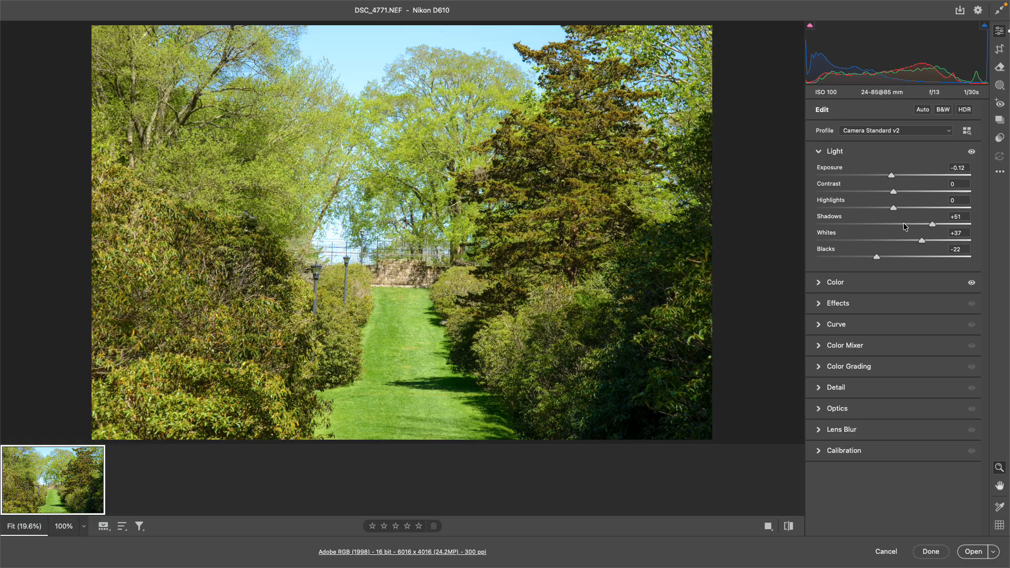
double_click(932, 225)
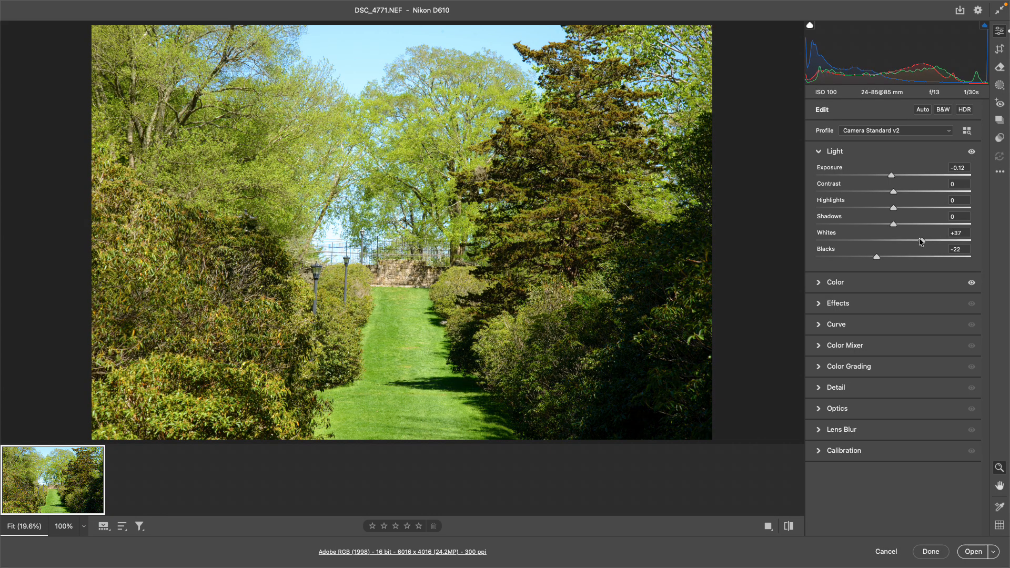
double_click(921, 241)
double_click(877, 257)
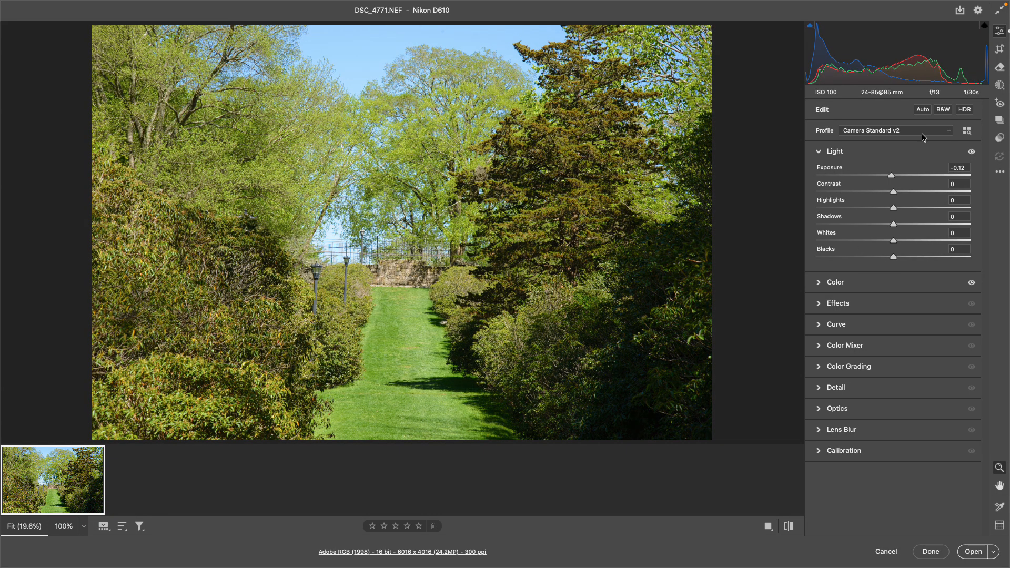
- Switch the profile to Adaptive Color and set Exposure +0.20, Shadows +37, Blacks -64, Whites +26
left_click(941, 131)
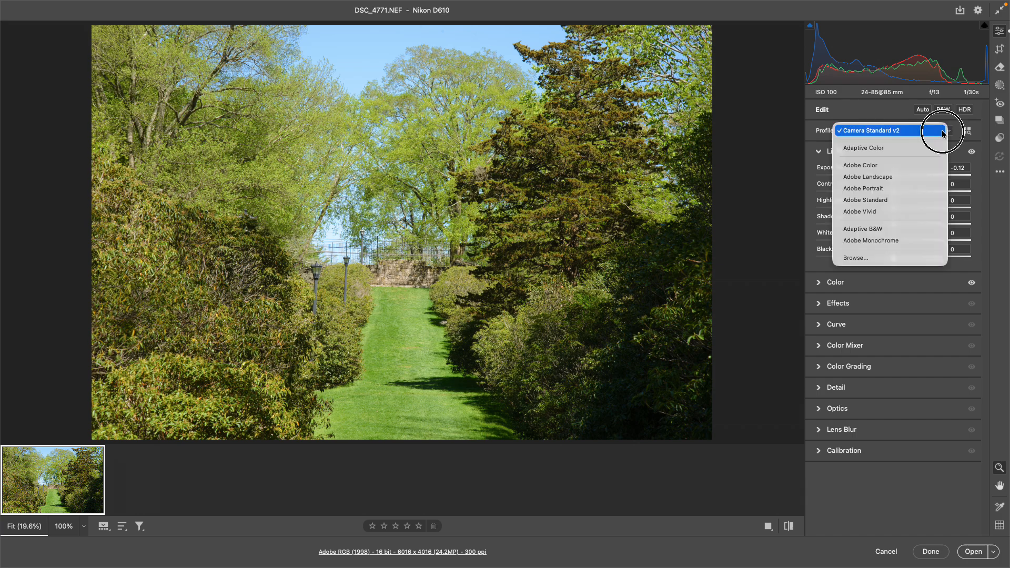
left_click(899, 148)
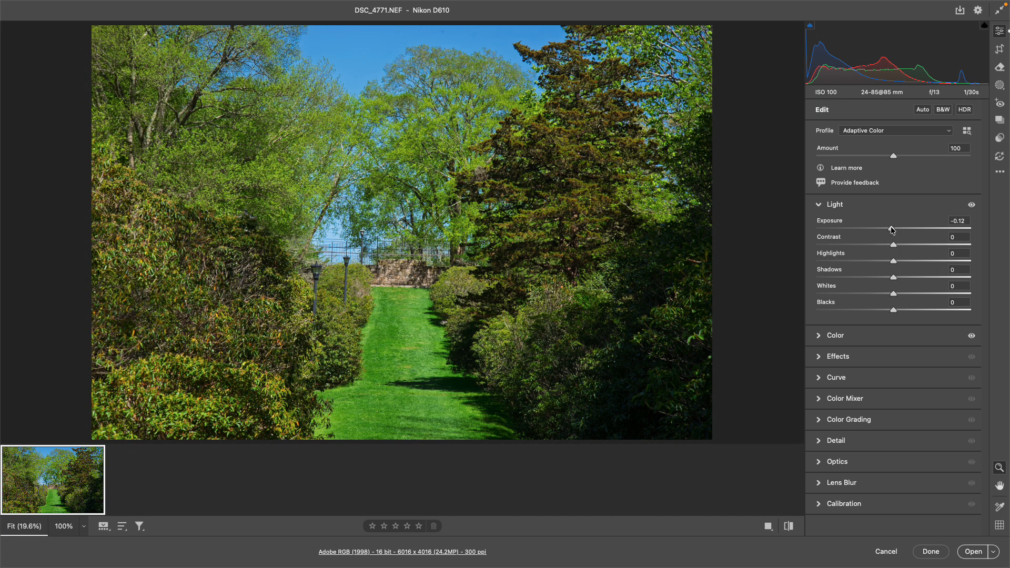
left_click_drag(892, 229, 897, 230)
left_click_drag(898, 276, 922, 277)
left_click_drag(894, 311, 846, 314)
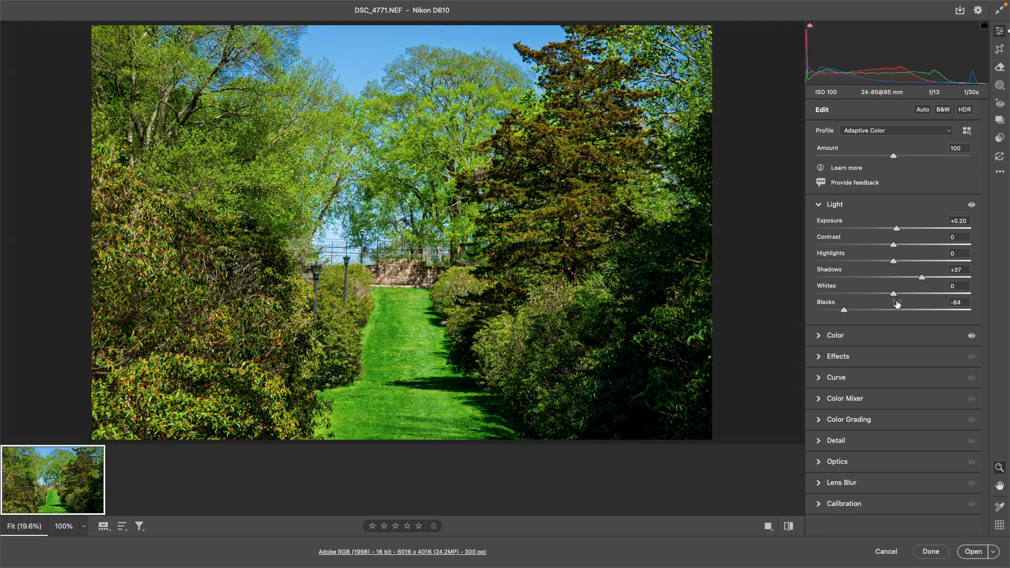
left_click_drag(894, 294, 914, 294)
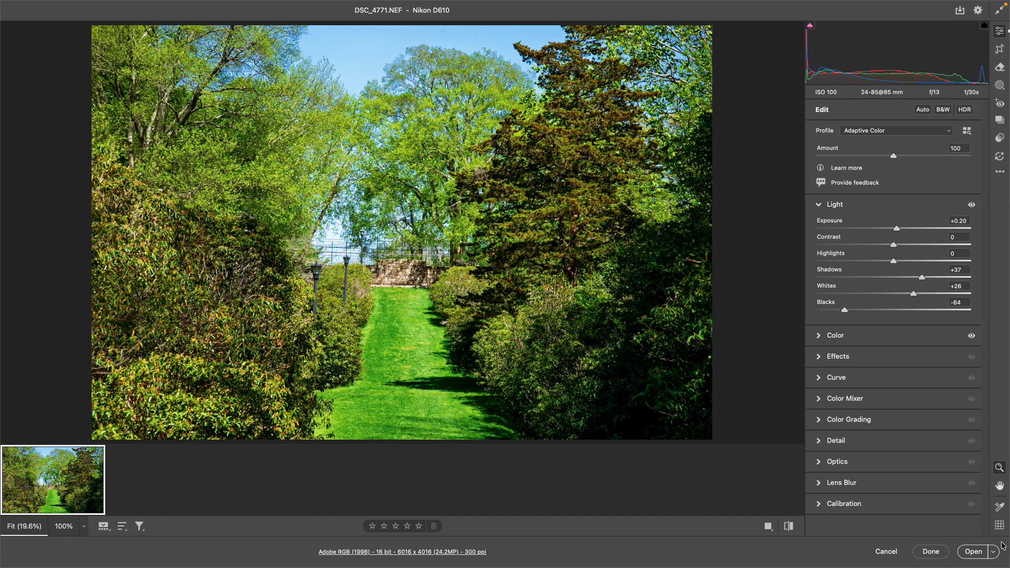
- Open the edited DSC_4771.NEF as a 16-bit Photoshop document, then glance through the View and Filter menus
left_click(973, 552)
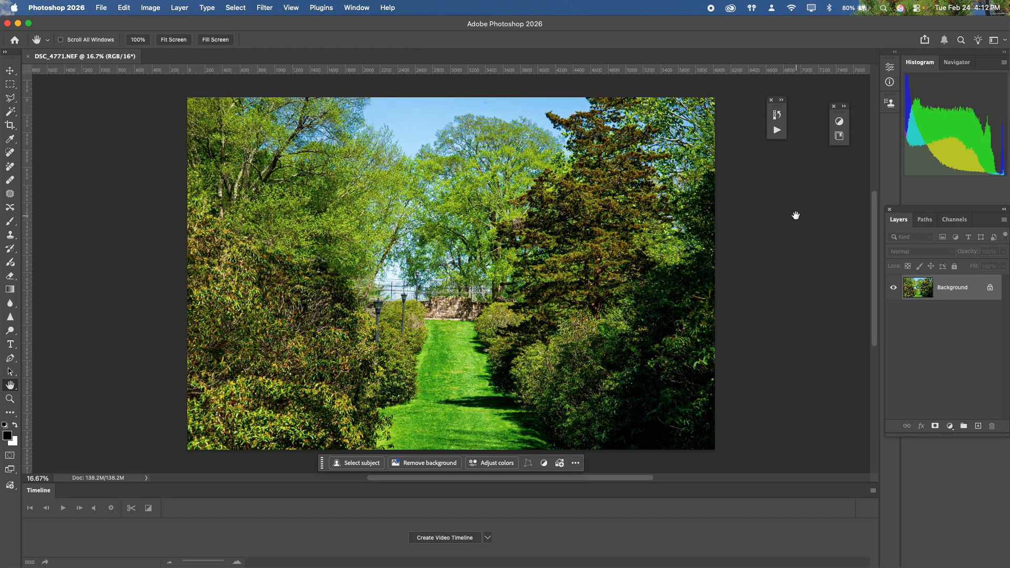
left_click(298, 8)
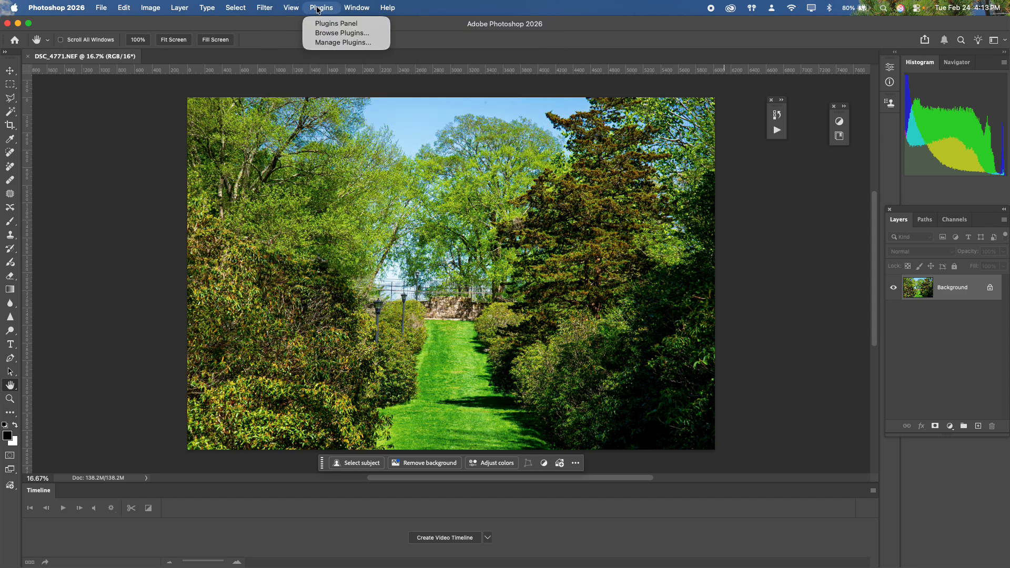
mouse_move(272, 11)
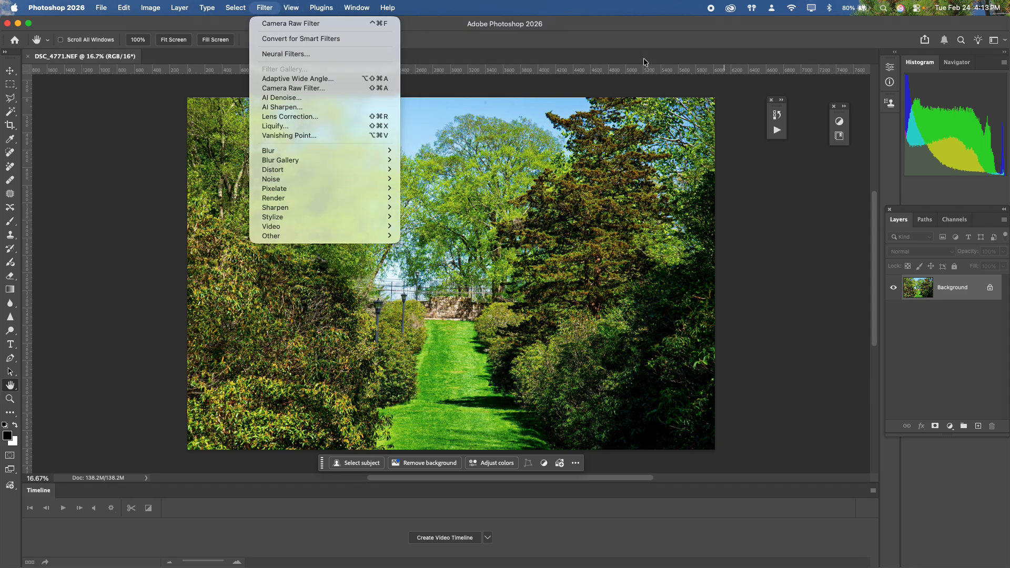
left_click(638, 36)
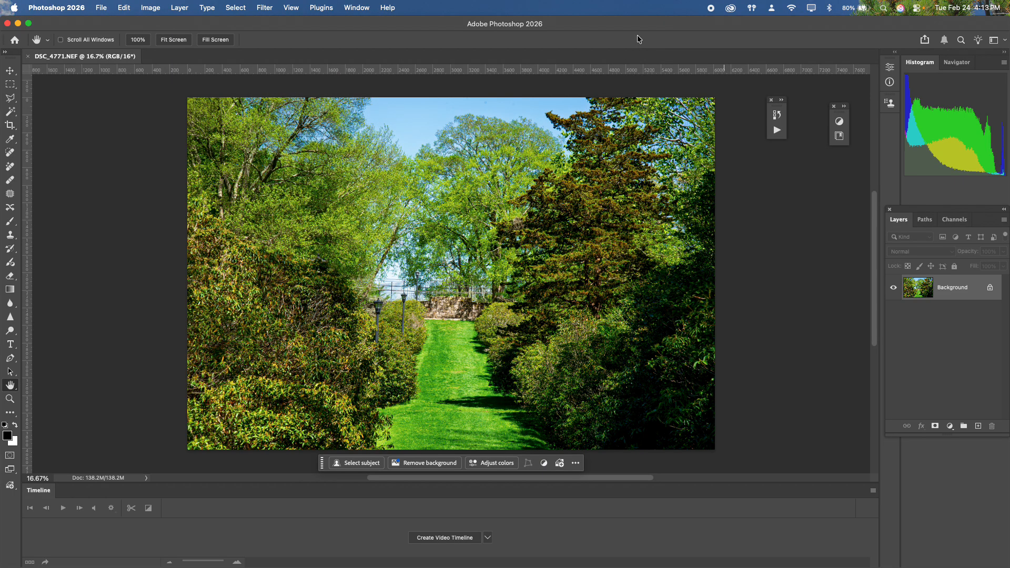